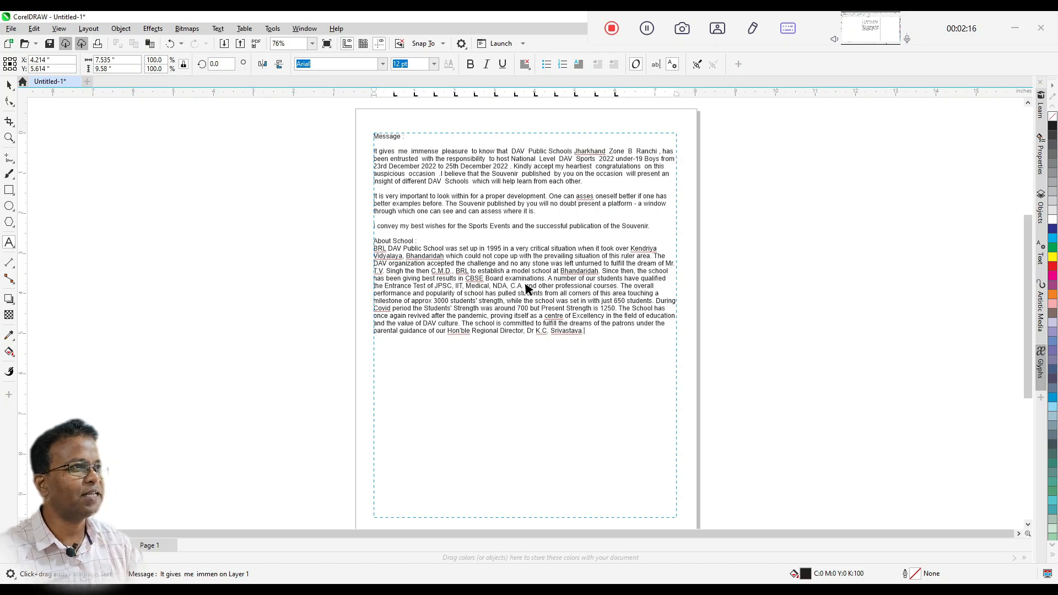
Remove the colon after the "Message" heading and format the heading as bold at 18 pt
left_click(407, 138)
key("BackSpace")
key("BackSpace")
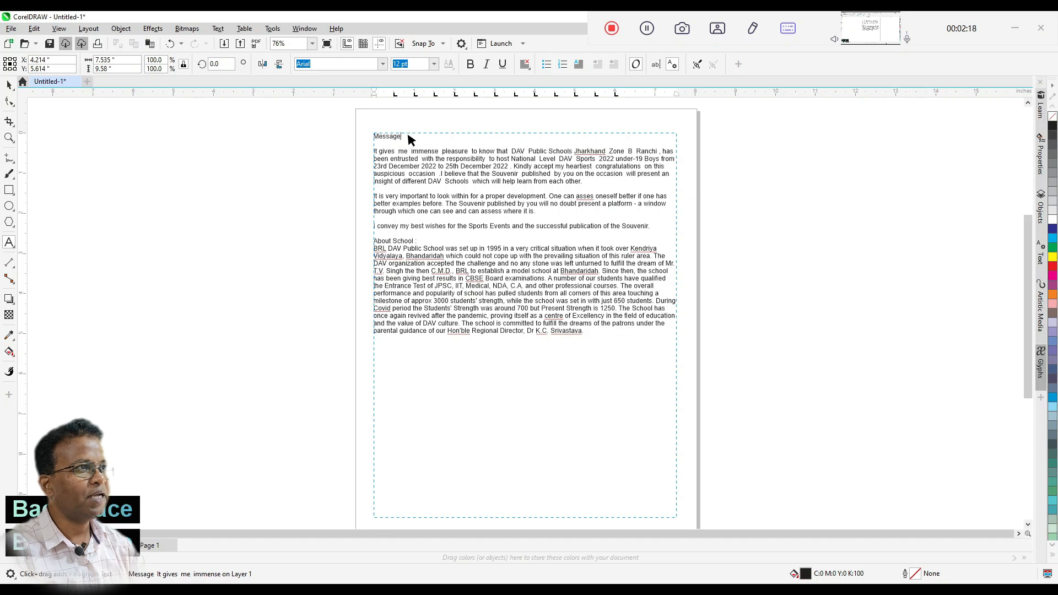
left_click(470, 64)
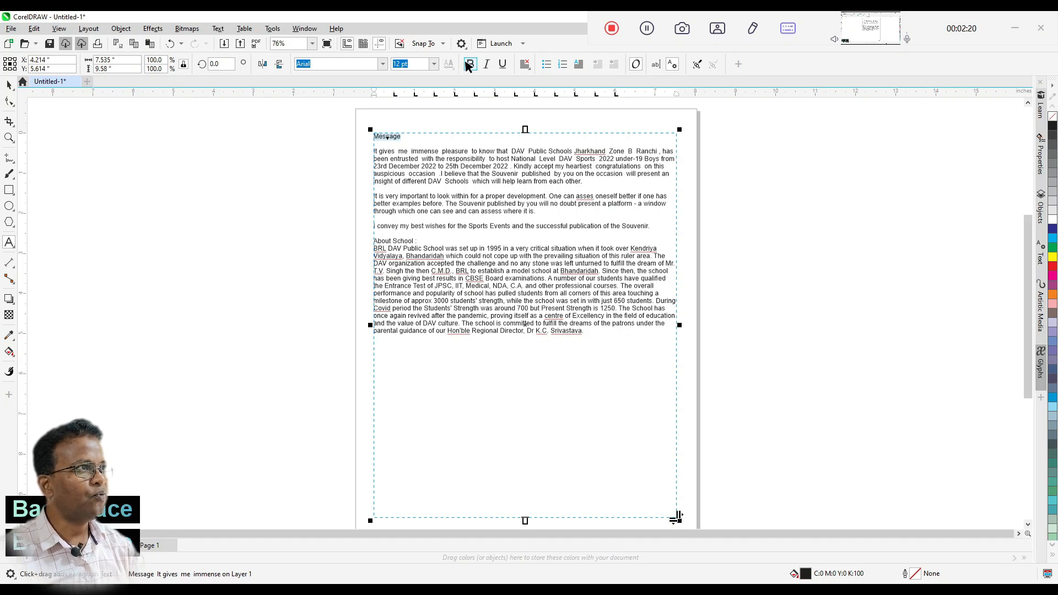
type("1")
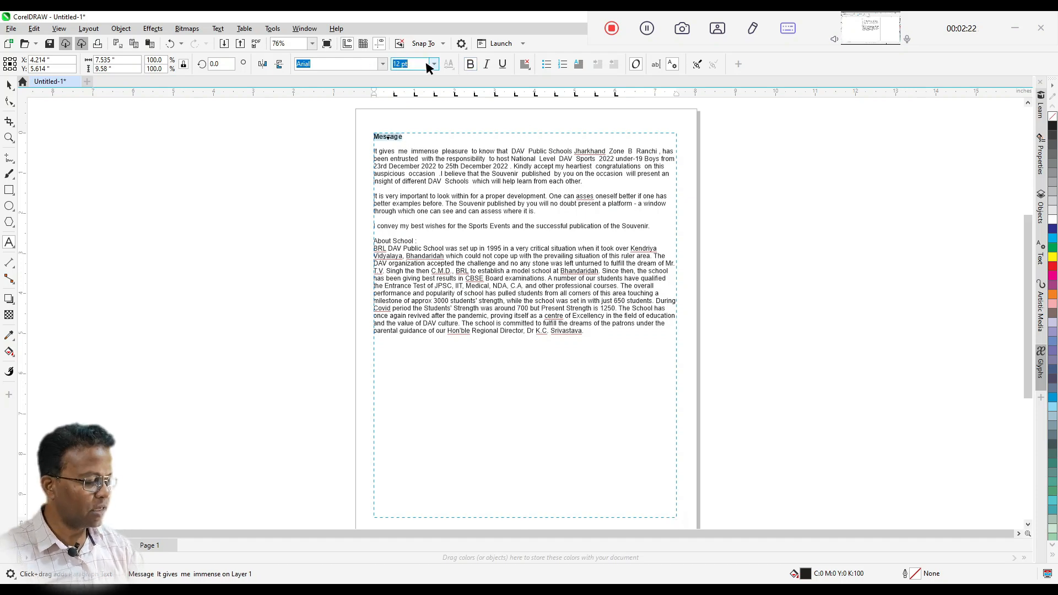
type("8")
key("Return")
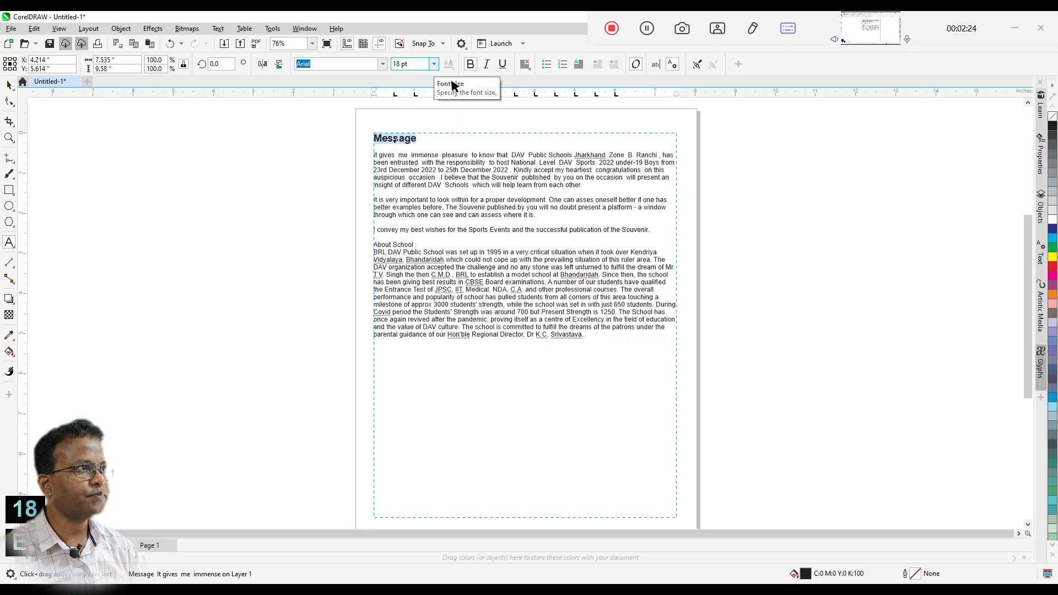
Delete the blank lines below the heading and between the body paragraphs, down to "About School"
left_click(395, 145)
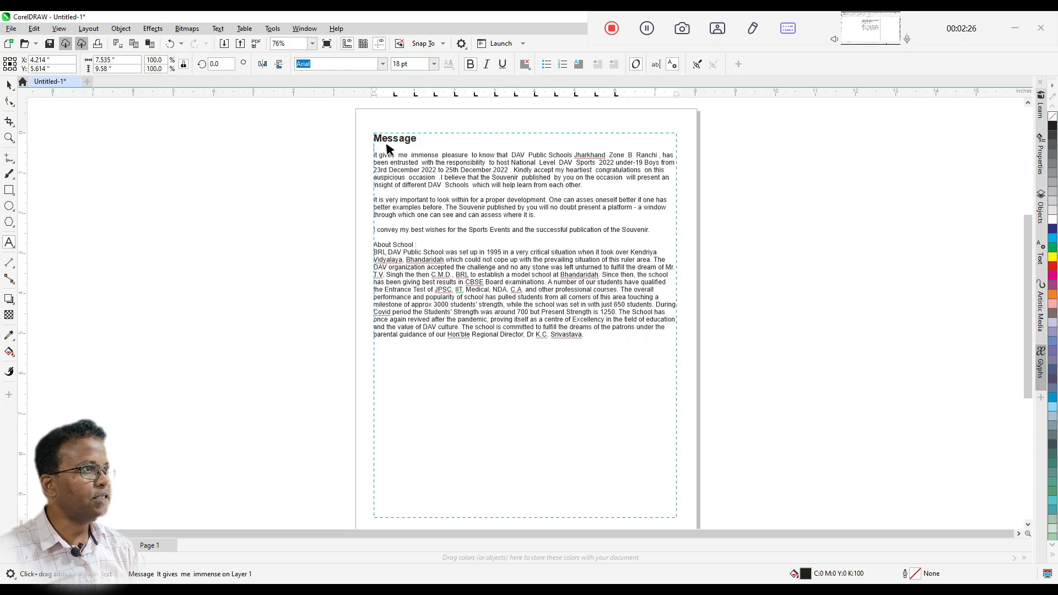
key("BackSpace")
left_click(391, 222)
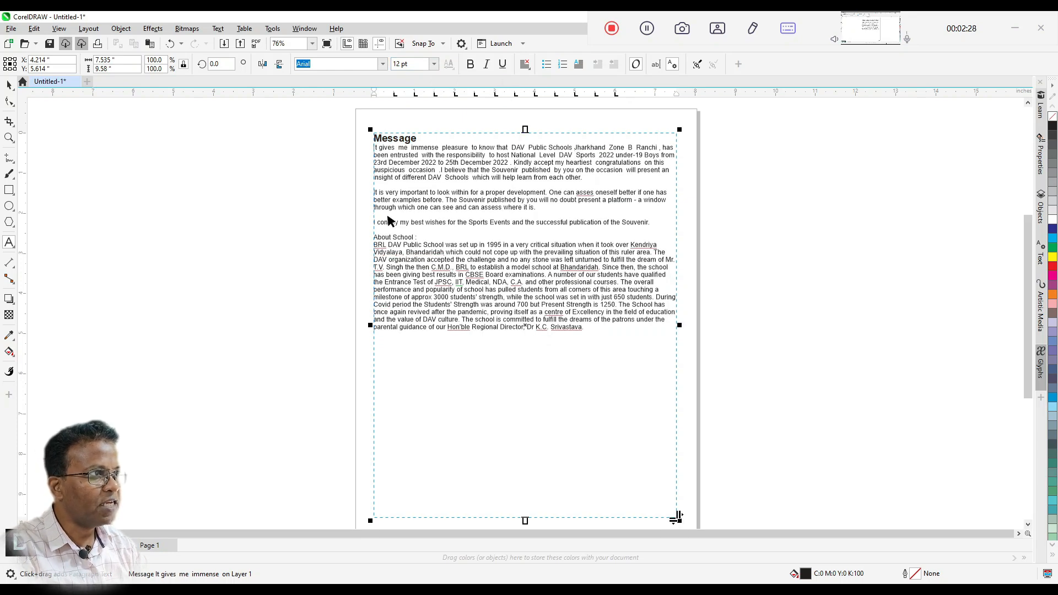
key("BackSpace")
left_click(384, 184)
key("BackSpace")
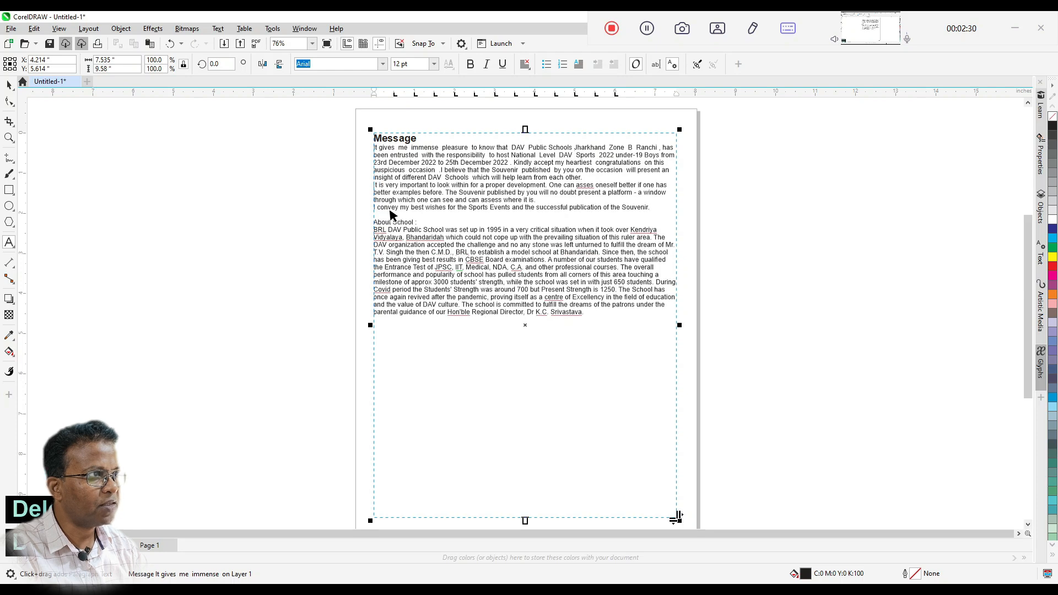
left_click(389, 216)
key("BackSpace")
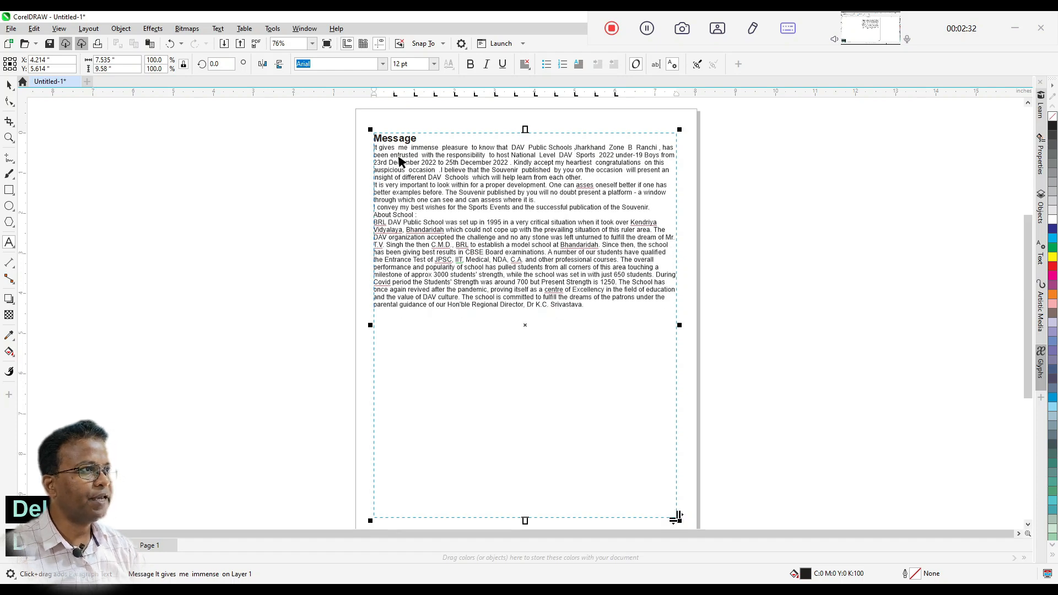
Apply Full Justify alignment to all the text below the "Message" heading
left_click(389, 148)
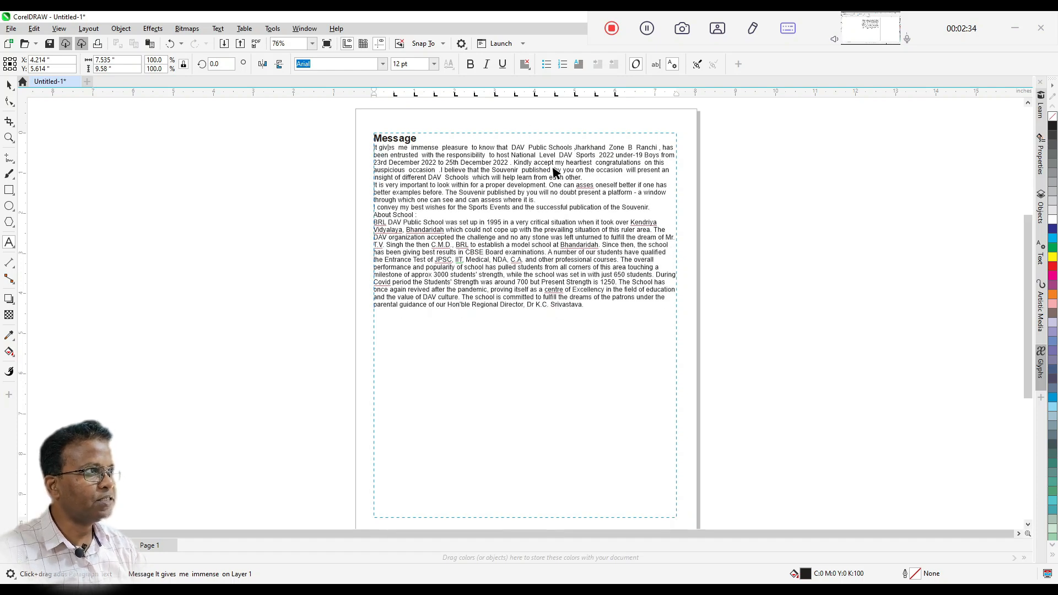
left_click_drag(590, 306, 342, 142)
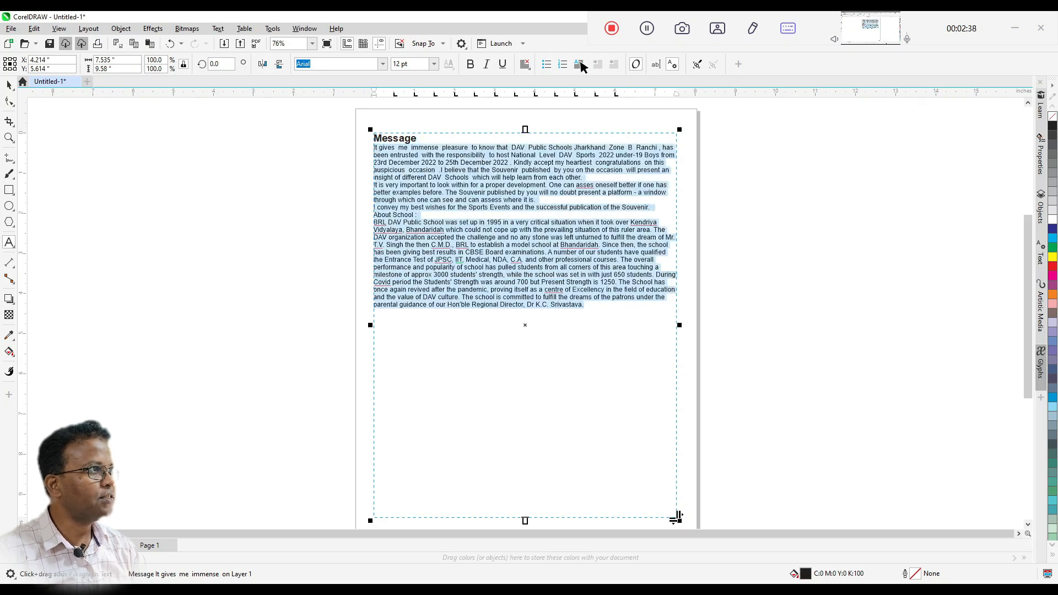
left_click(525, 64)
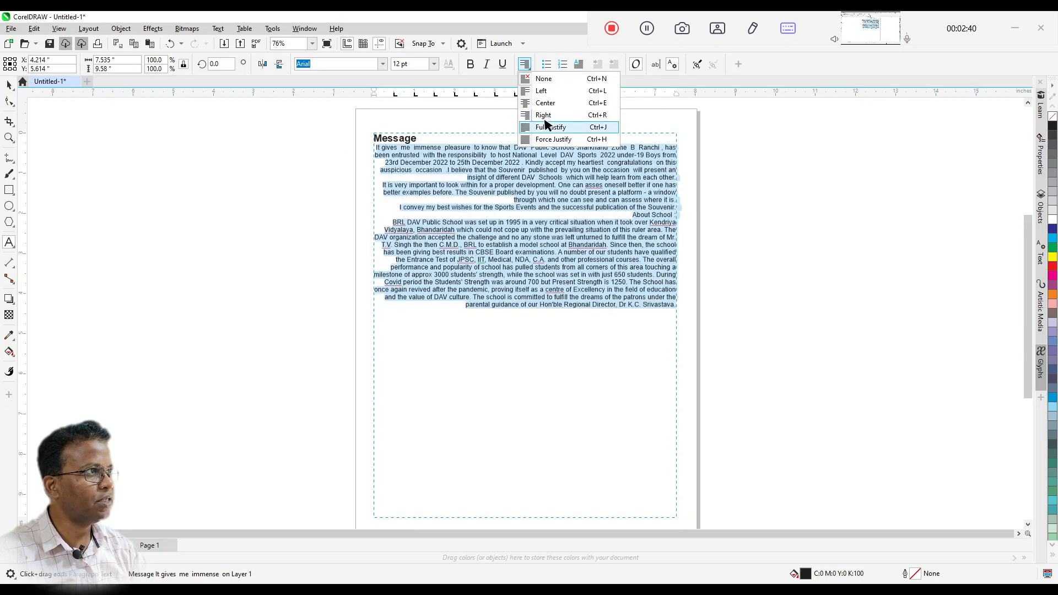
left_click(547, 127)
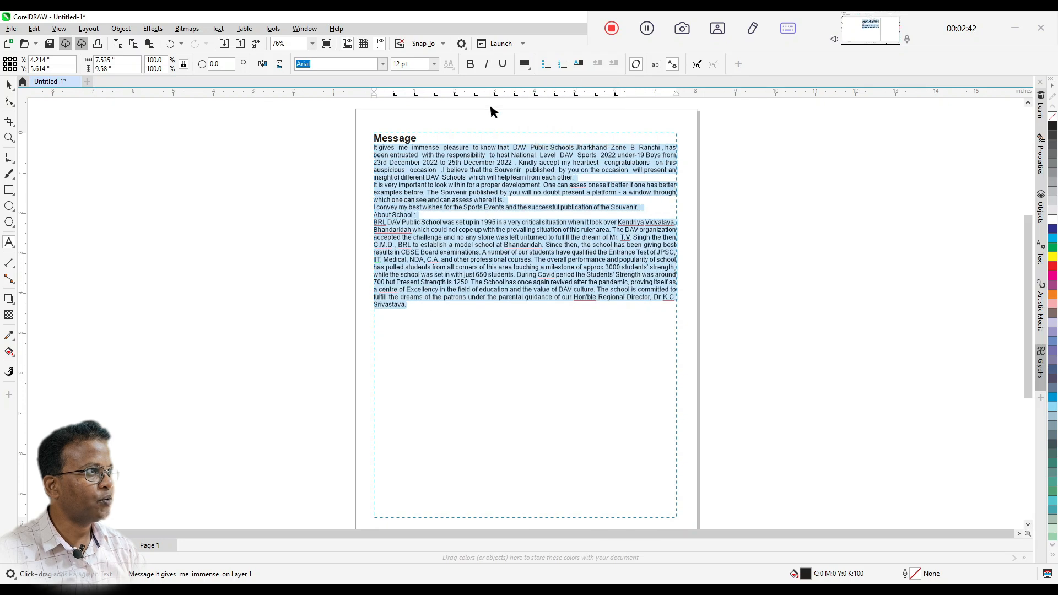
Bring up the text formatting properties with the Character and Paragraph settings expanded
left_click(1042, 259)
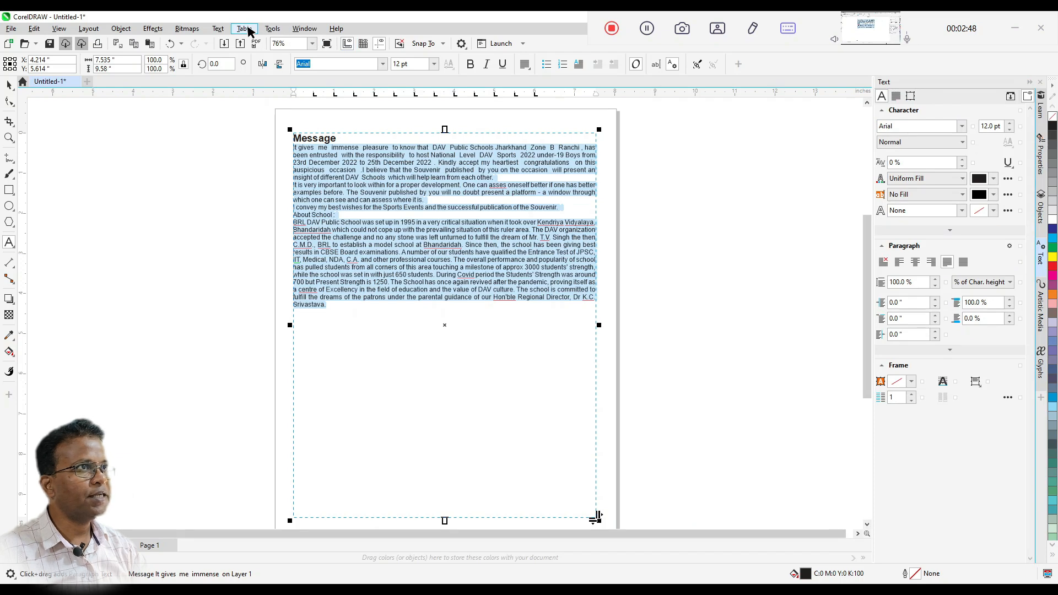
left_click(218, 29)
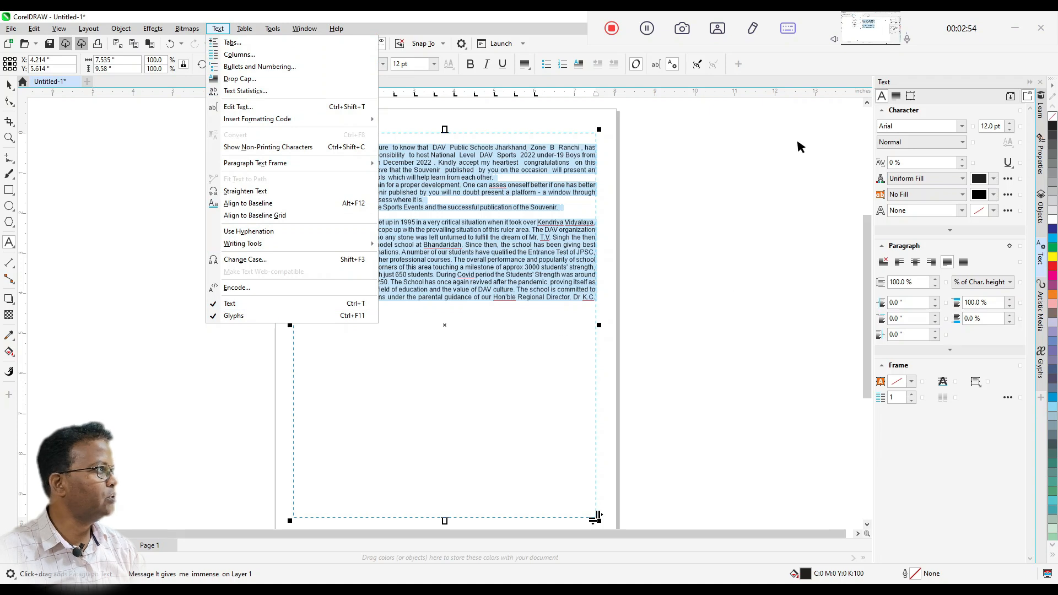
left_click(885, 249)
left_click(885, 248)
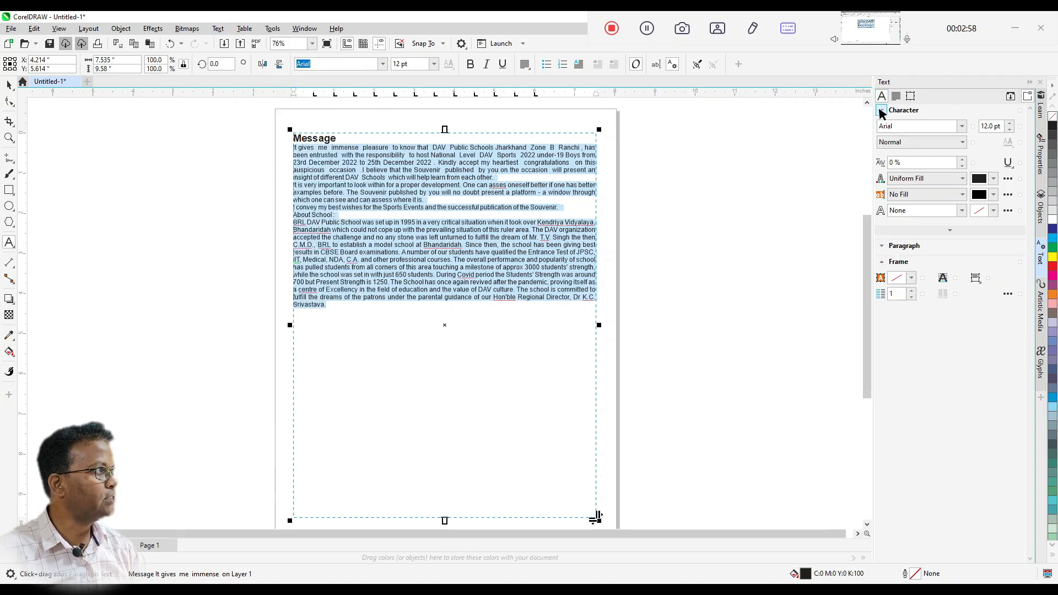
left_click(881, 110)
left_click(881, 110)
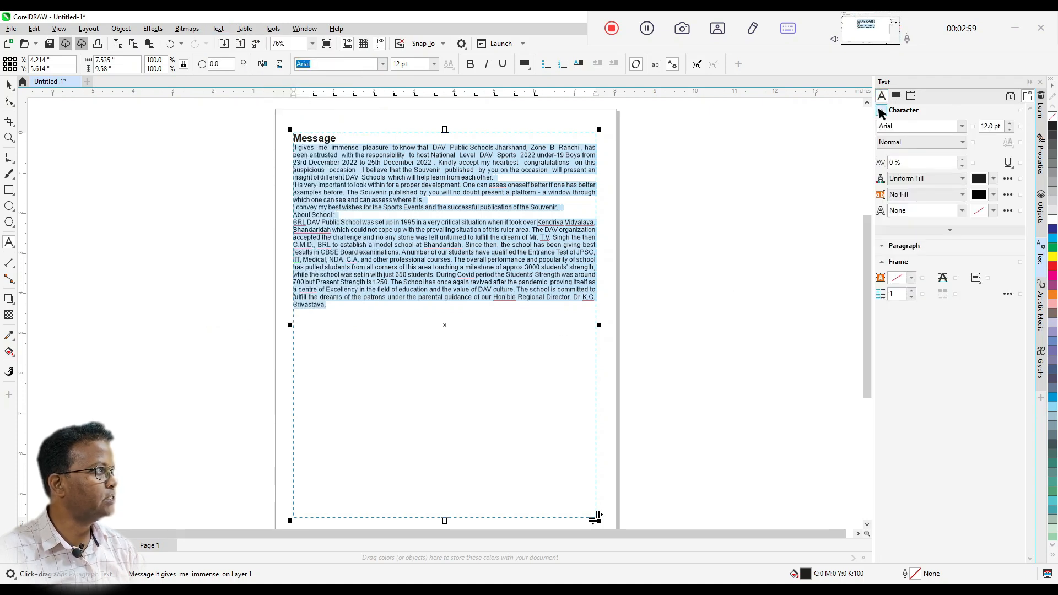
left_click(882, 247)
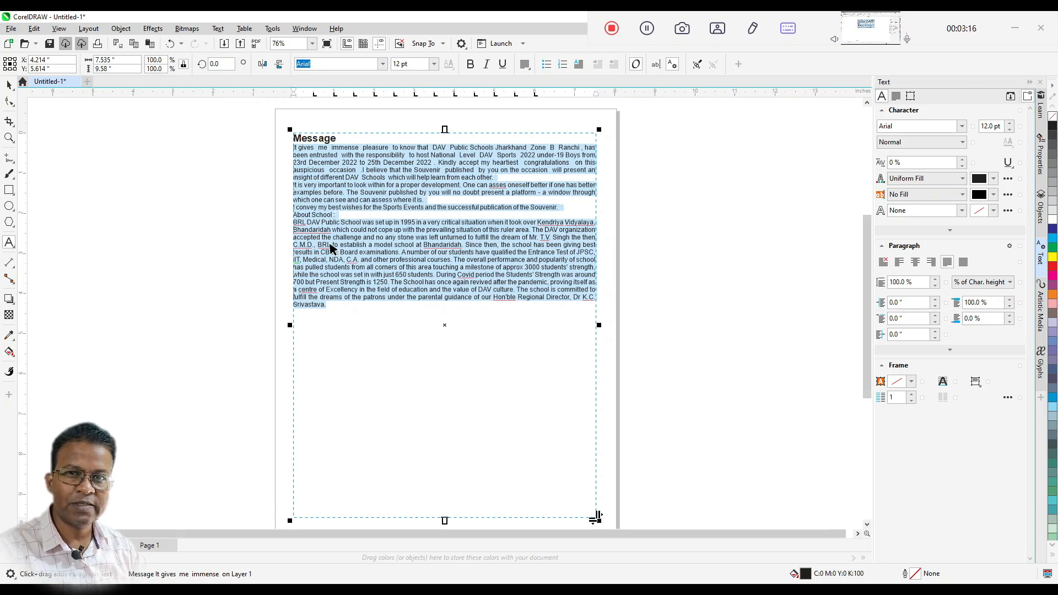
Set the spacing after paragraphs to 150% for the selected body text
double_click(987, 318)
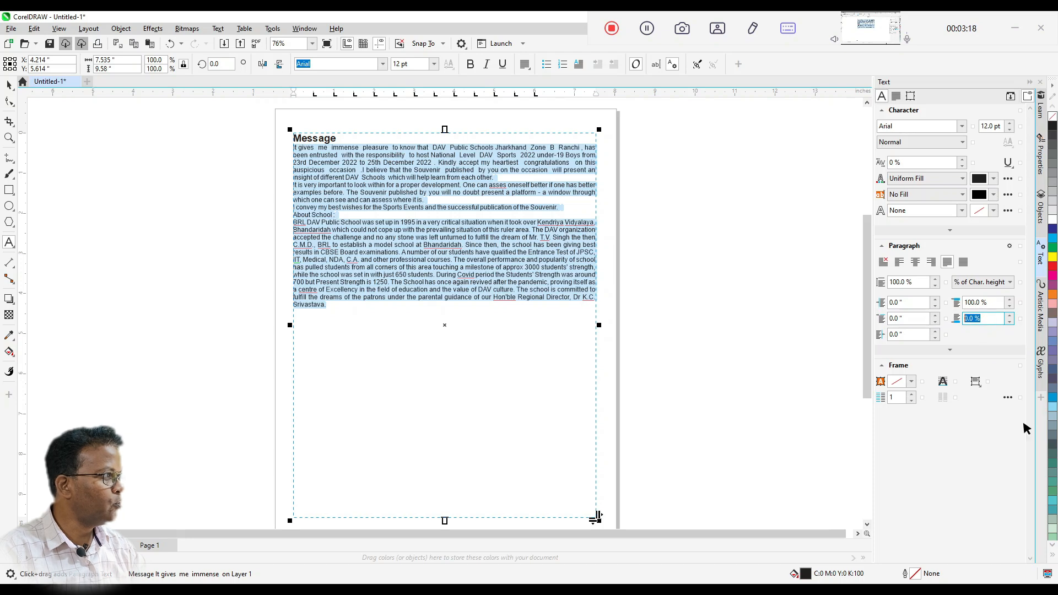
type("150")
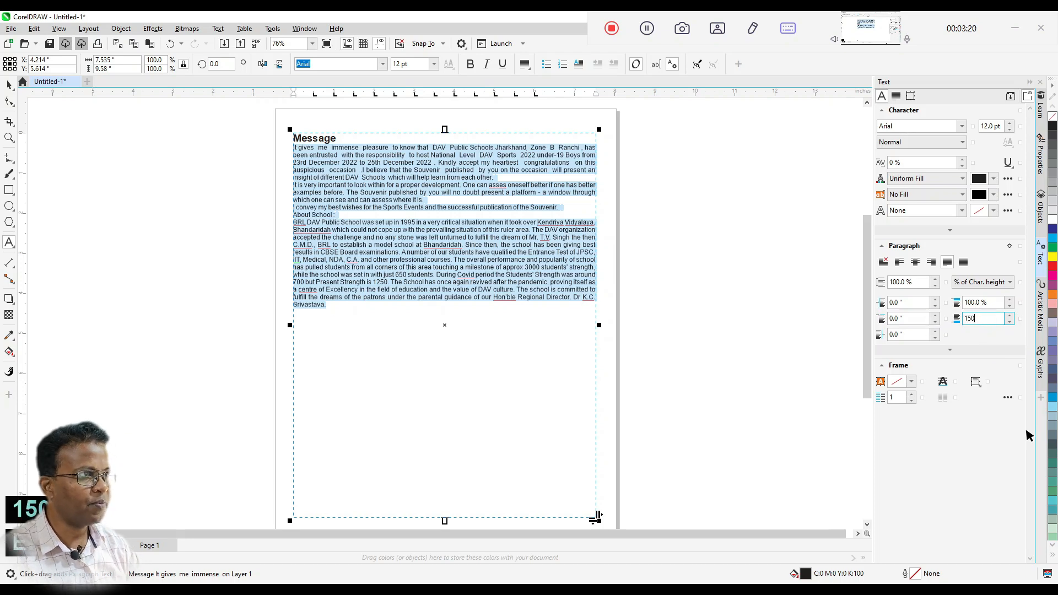
key("Return")
left_click(462, 312)
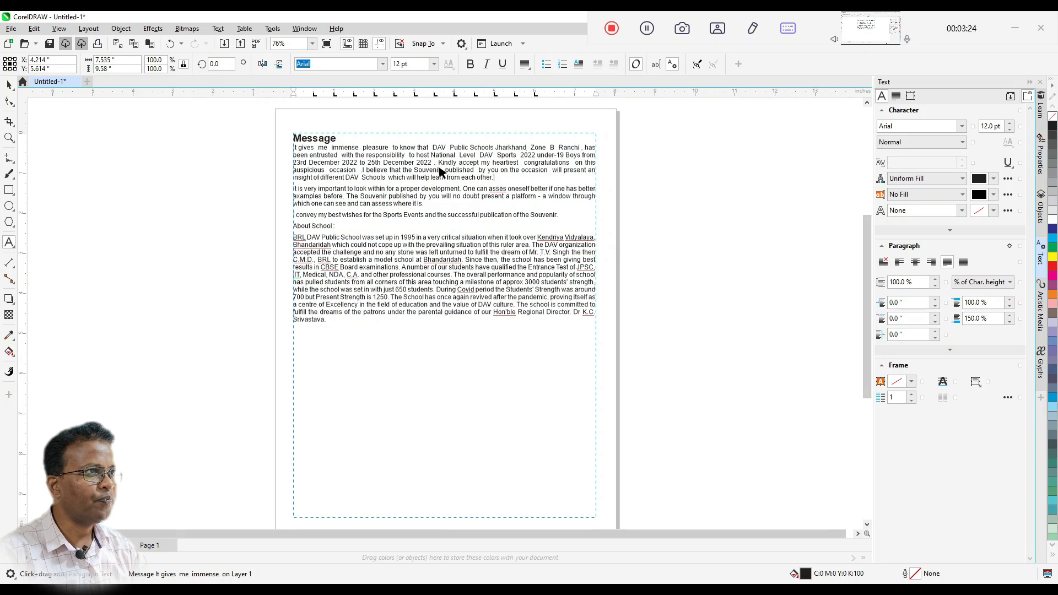
Set the line spacing of the first body paragraph to 115%
left_click_drag(496, 178, 285, 159)
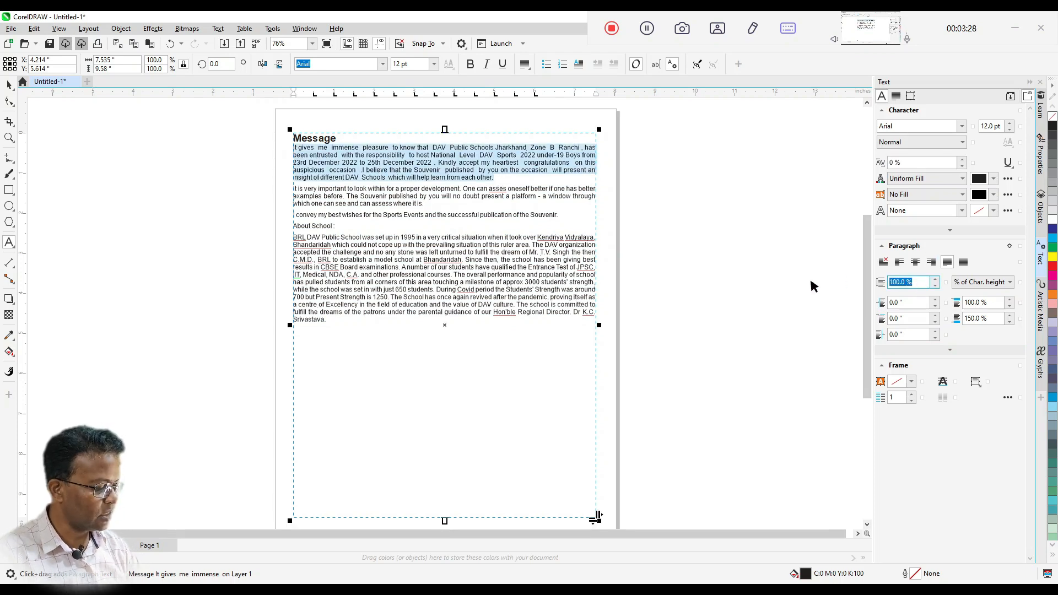
type("115")
key("Return")
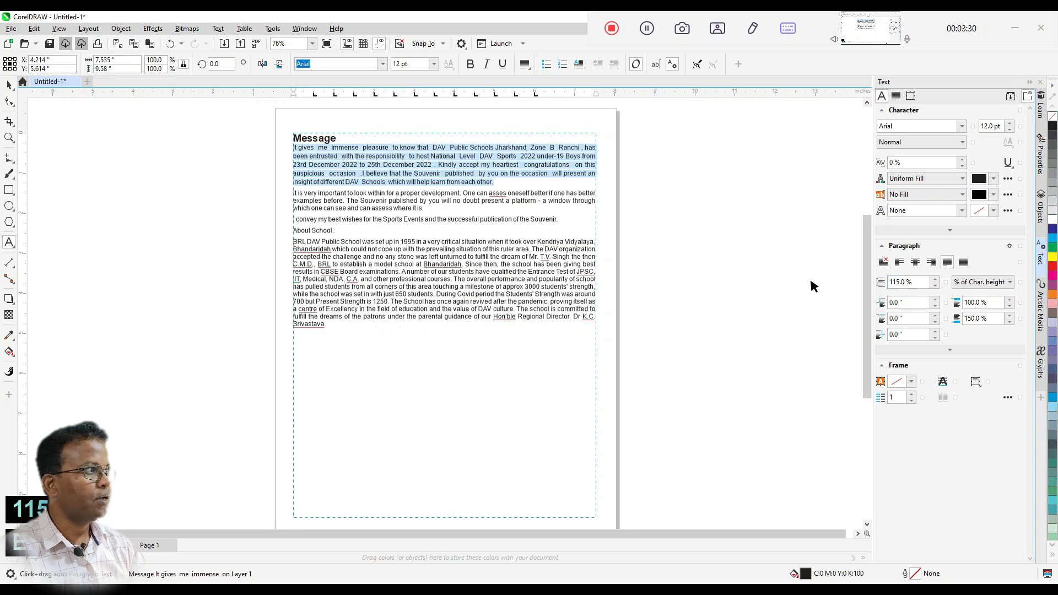
Try 180% spacing after the "Message" heading paragraph, and settle on 130%
left_click_drag(337, 139, 282, 133)
left_click(970, 318)
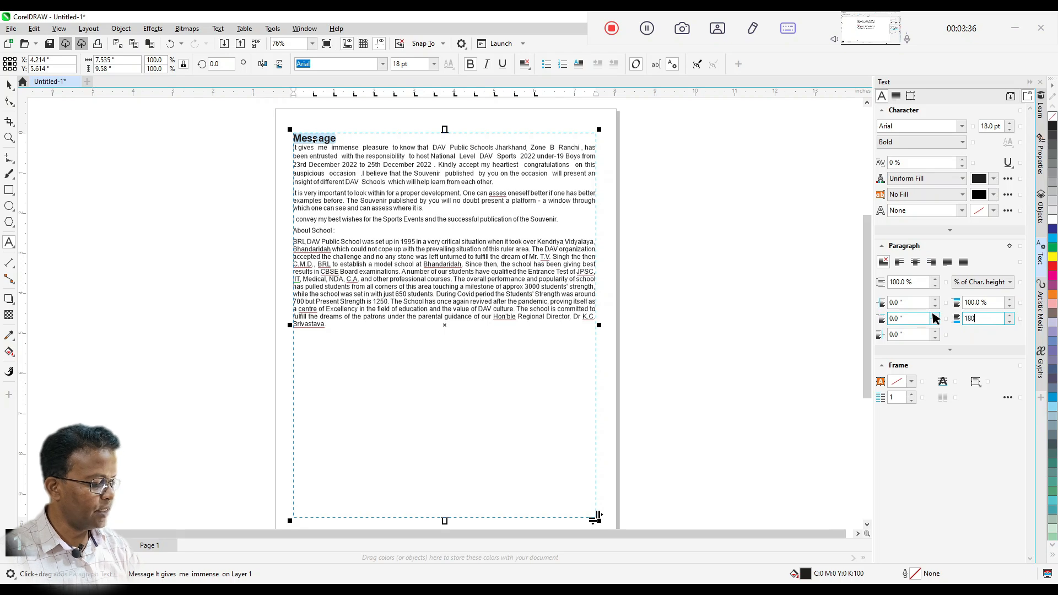
key("Return")
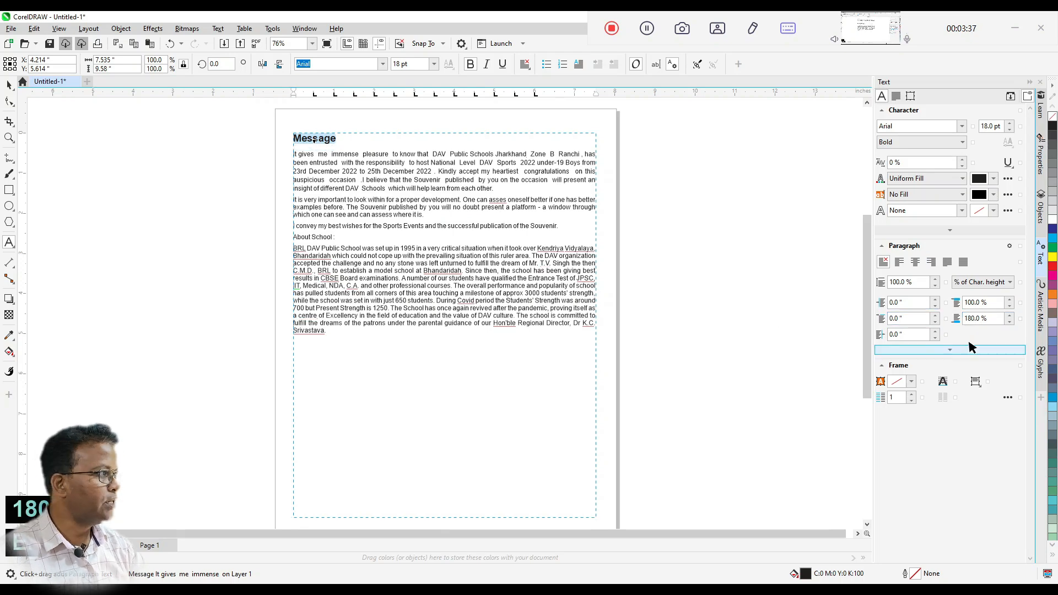
left_click(986, 317)
type("130")
key("Return")
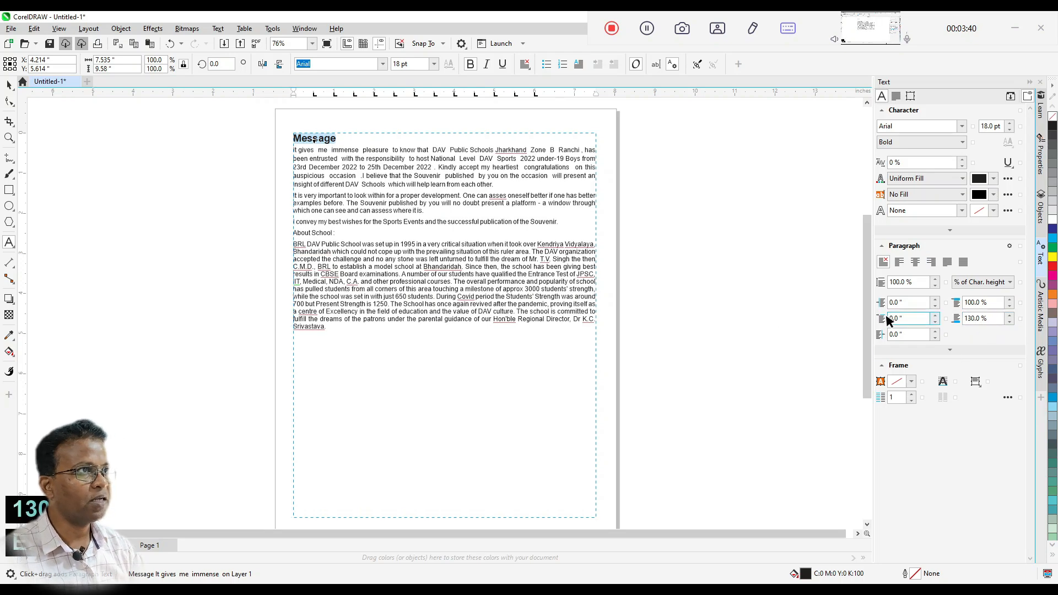
left_click(330, 150)
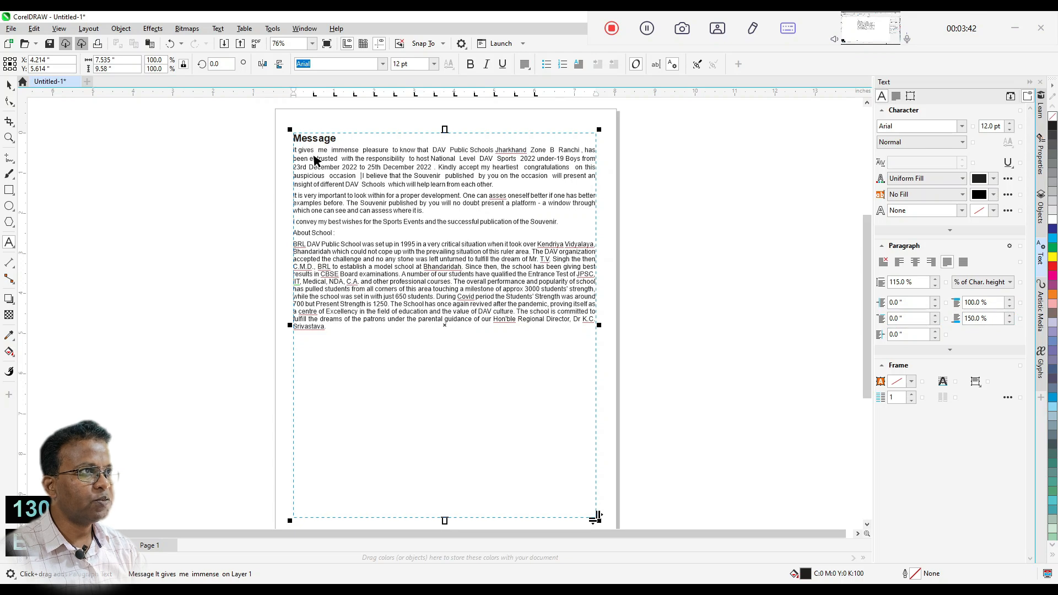
left_click(500, 182)
left_click_drag(494, 185, 278, 154)
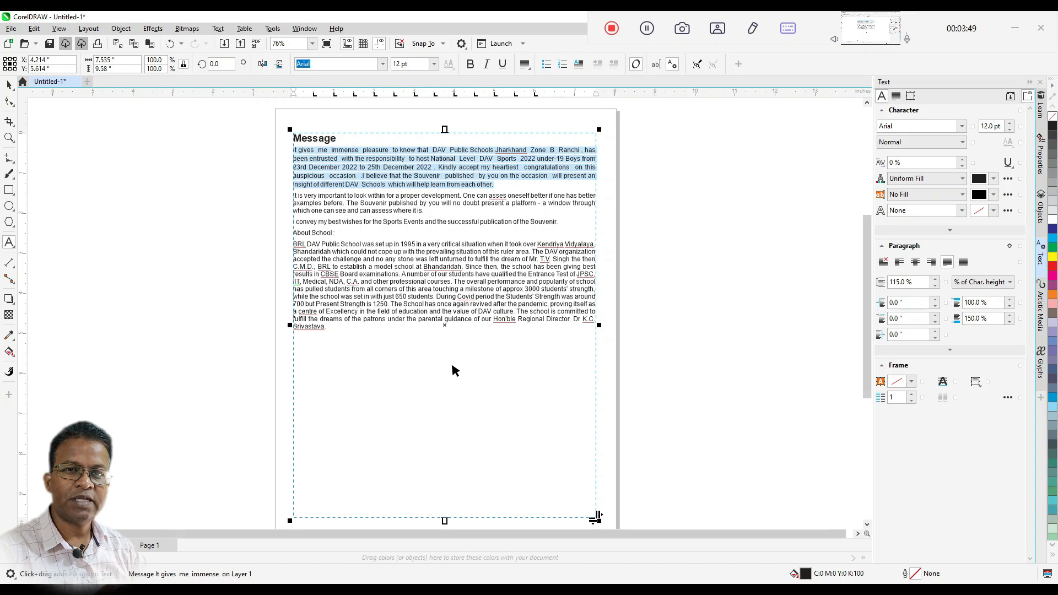
Color the "Message" heading text red (C:0 M:100 Y:100 K:0)
left_click_drag(337, 138, 289, 138)
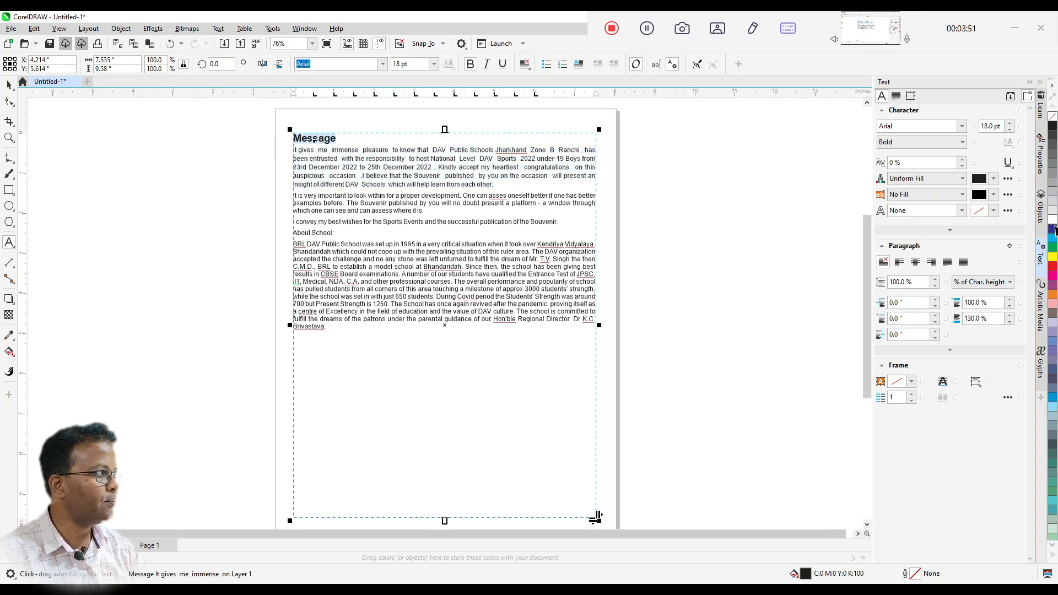
left_click(1052, 266)
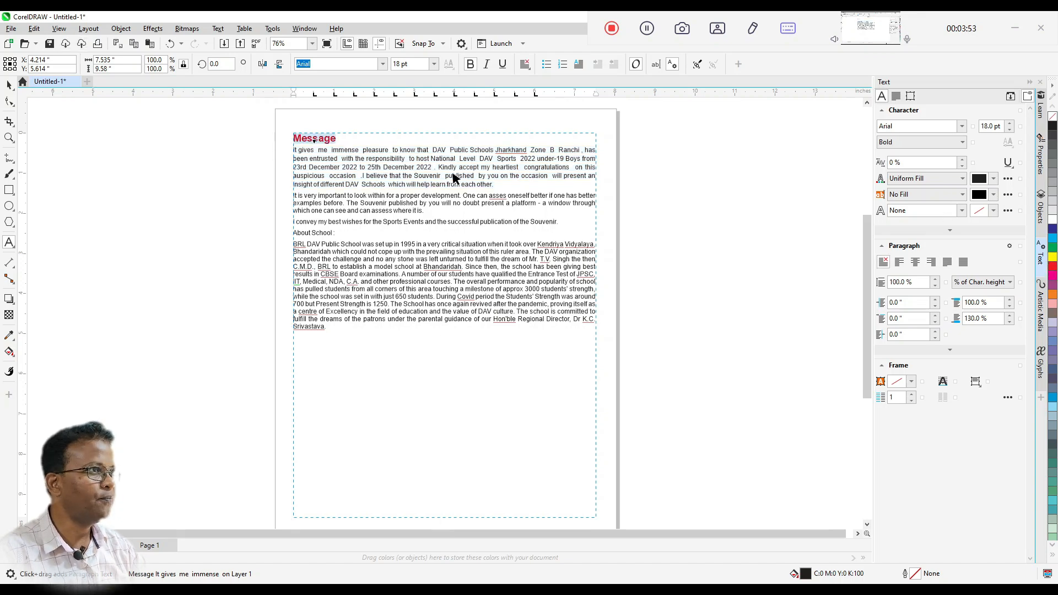
left_click(330, 161)
Open Object Styles and create a new style set from the "Message" heading's formatting, enlarging the styles list area
left_click_drag(336, 138, 288, 138)
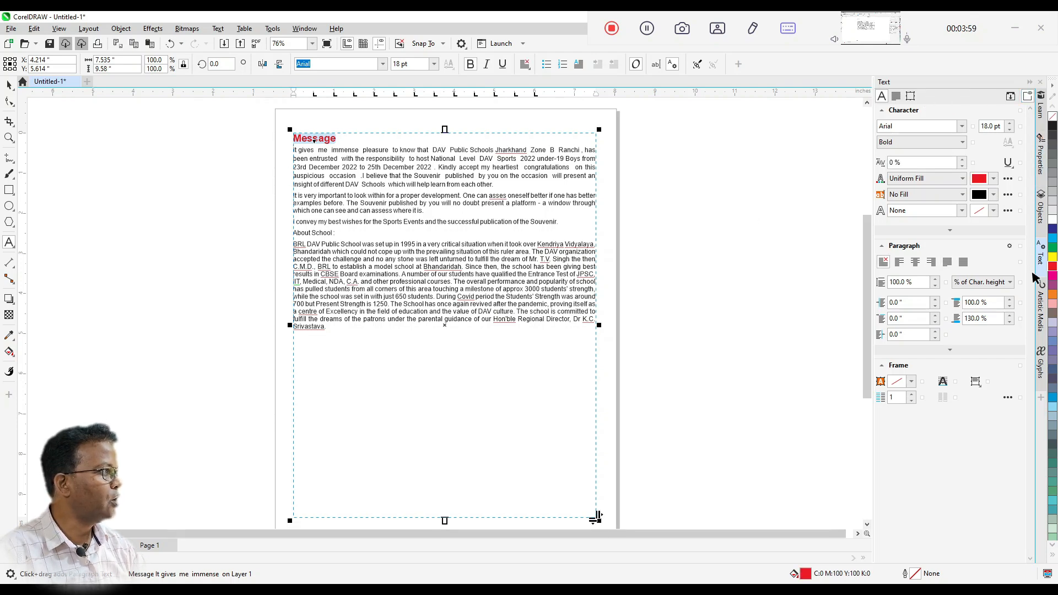
left_click(302, 28)
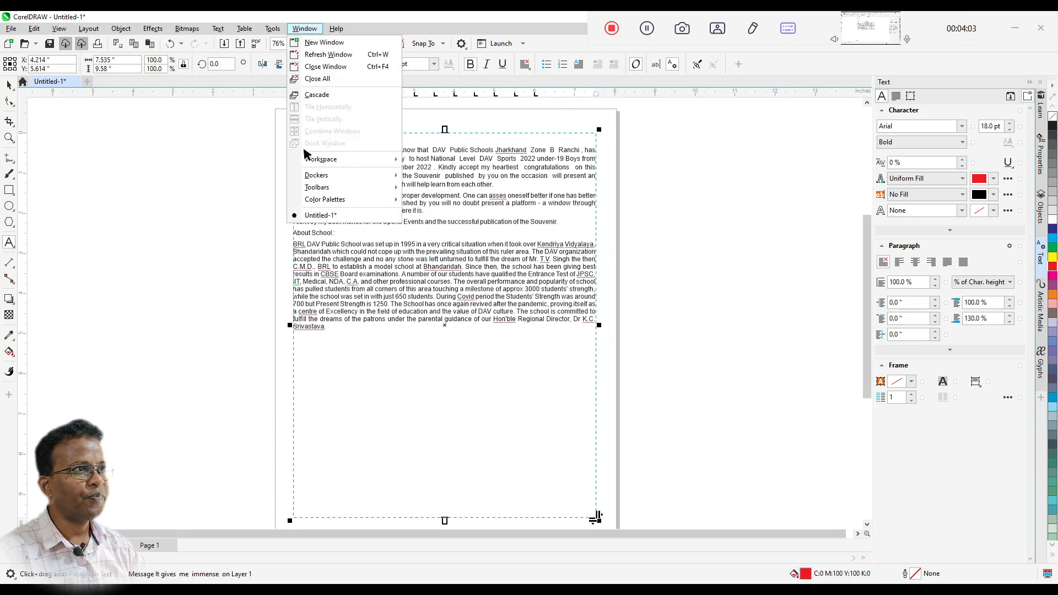
mouse_move(312, 175)
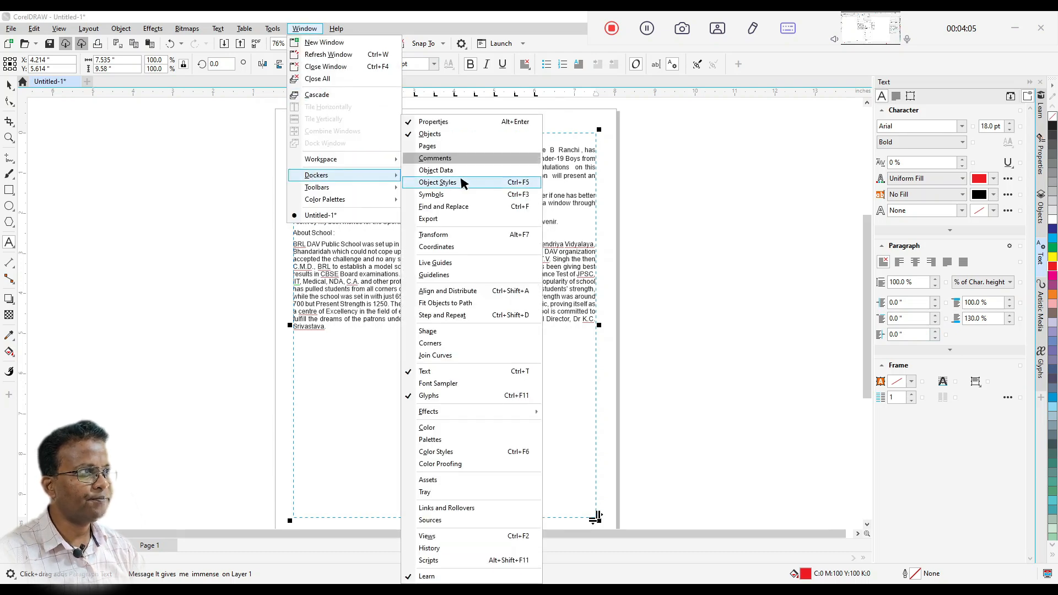
left_click(527, 183)
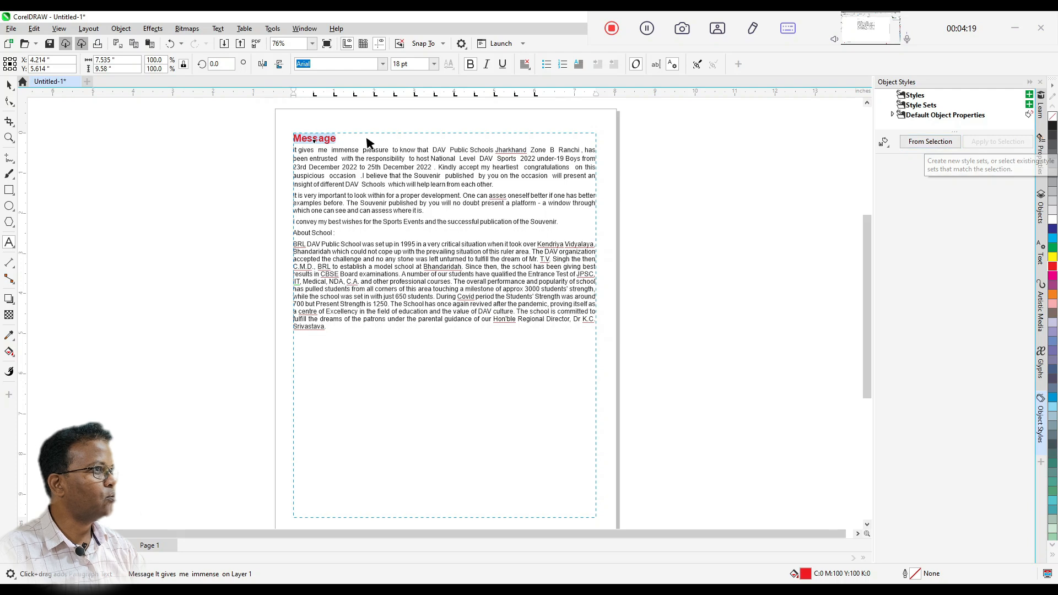
left_click(928, 143)
left_click(933, 117)
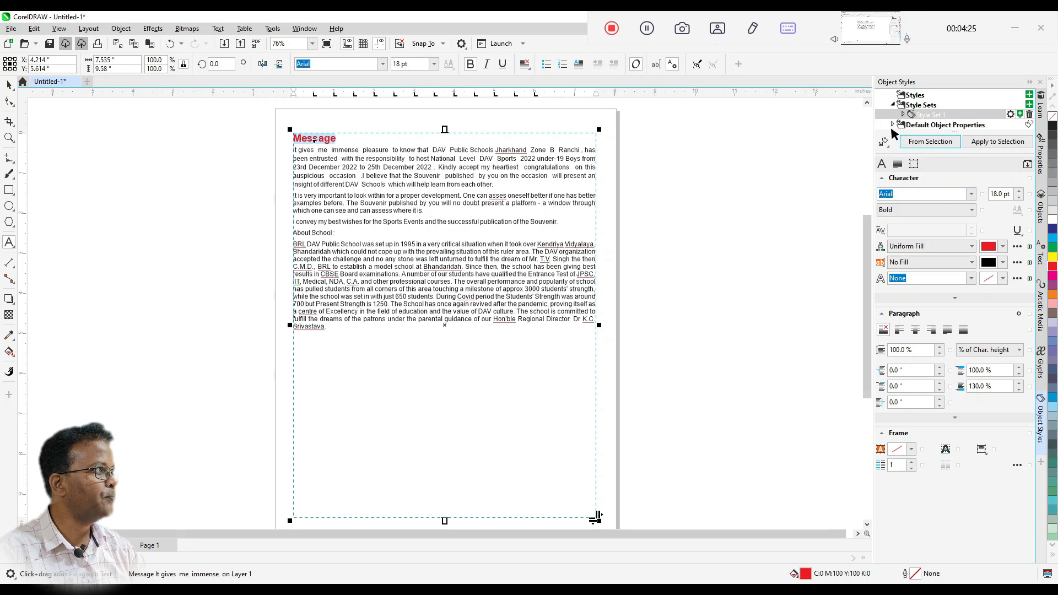
left_click_drag(894, 132, 892, 158)
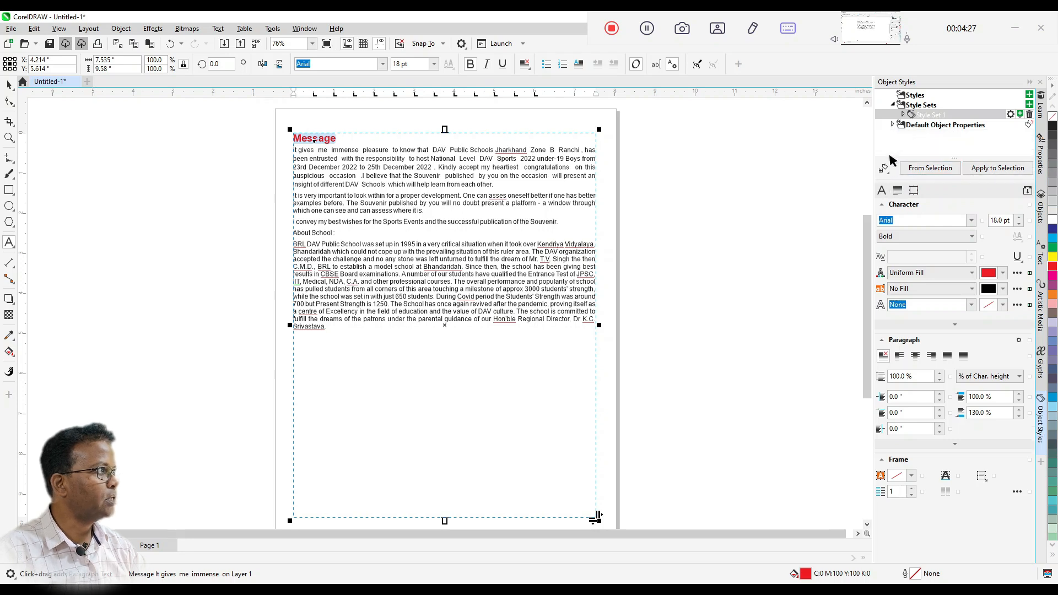
Rename the new style set made from the "Message" heading as "Heading"
left_click(927, 115)
left_click(927, 116)
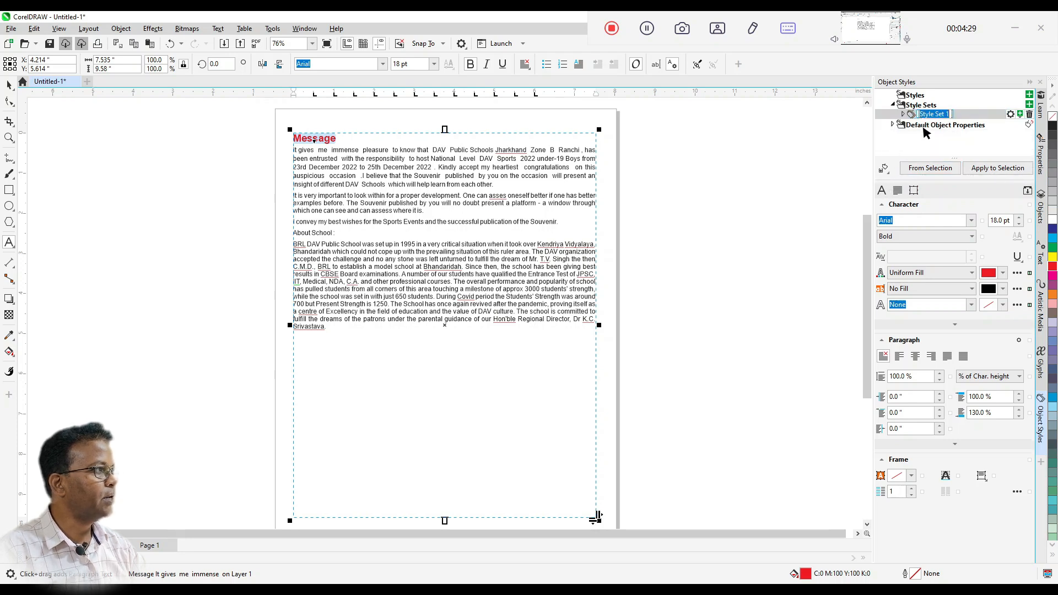
mouse_move(930, 118)
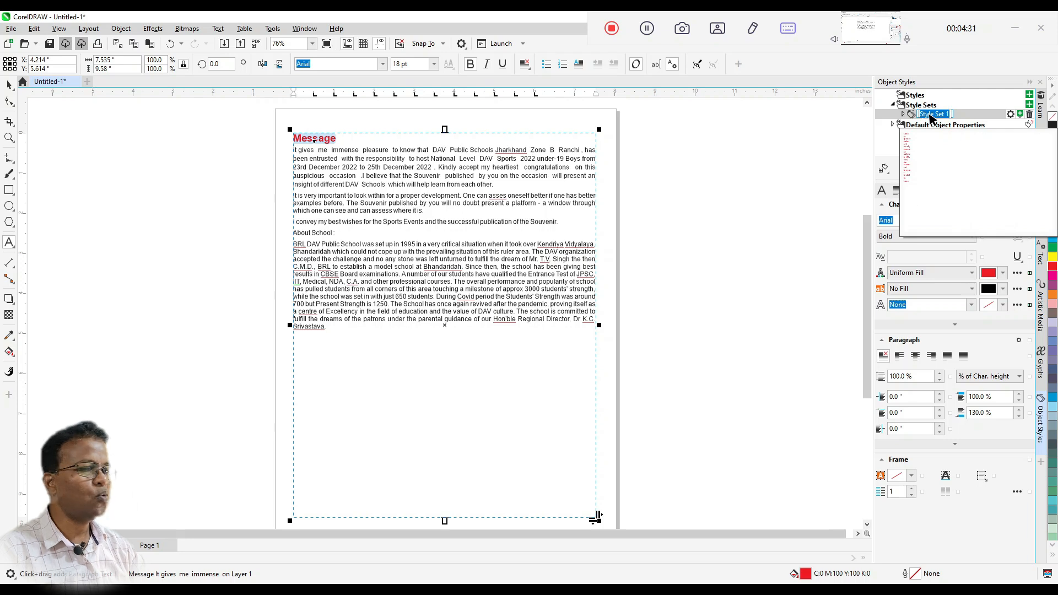
type("Heading")
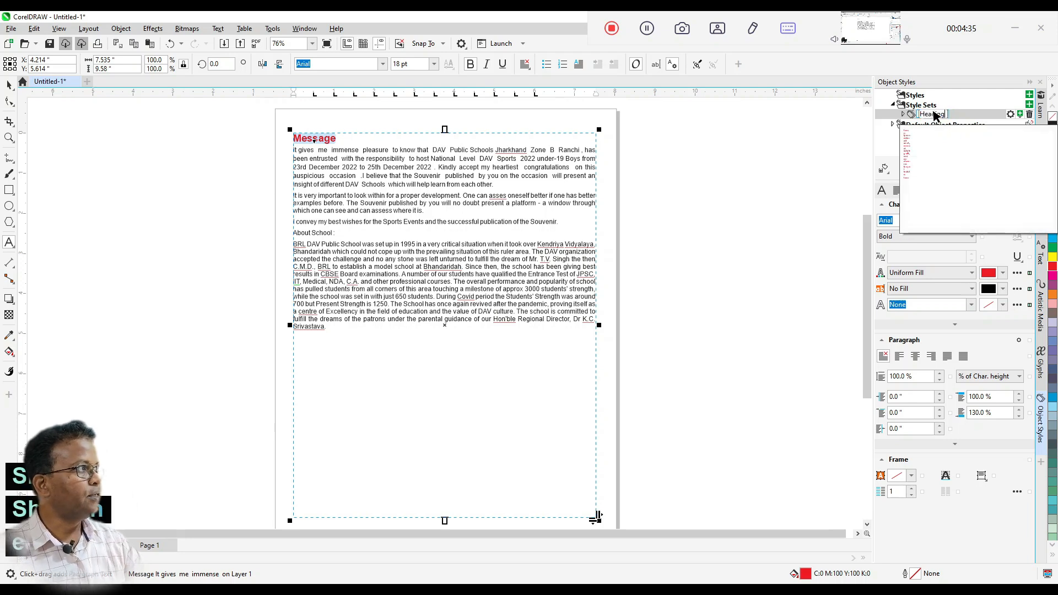
key("Return")
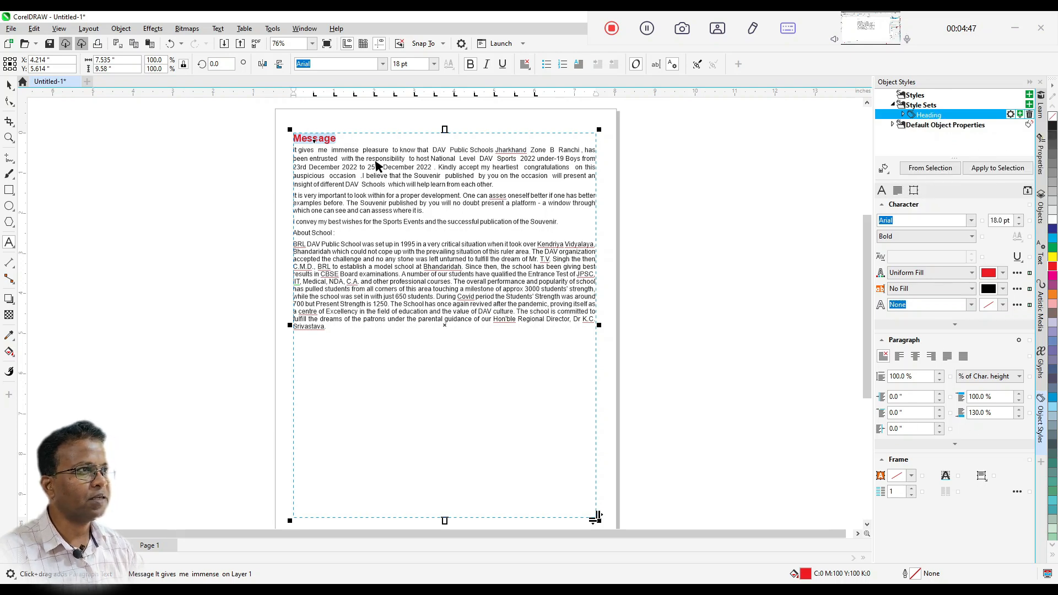
Create a style set from the first body paragraph's formatting and name it "Body"
left_click(419, 175)
left_click_drag(490, 184, 288, 156)
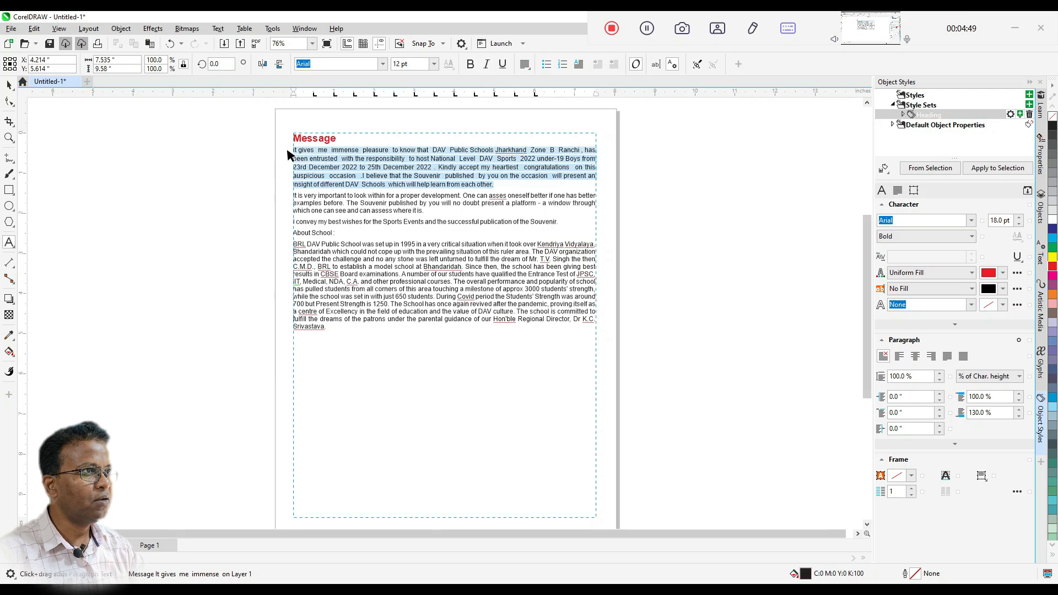
left_click(921, 168)
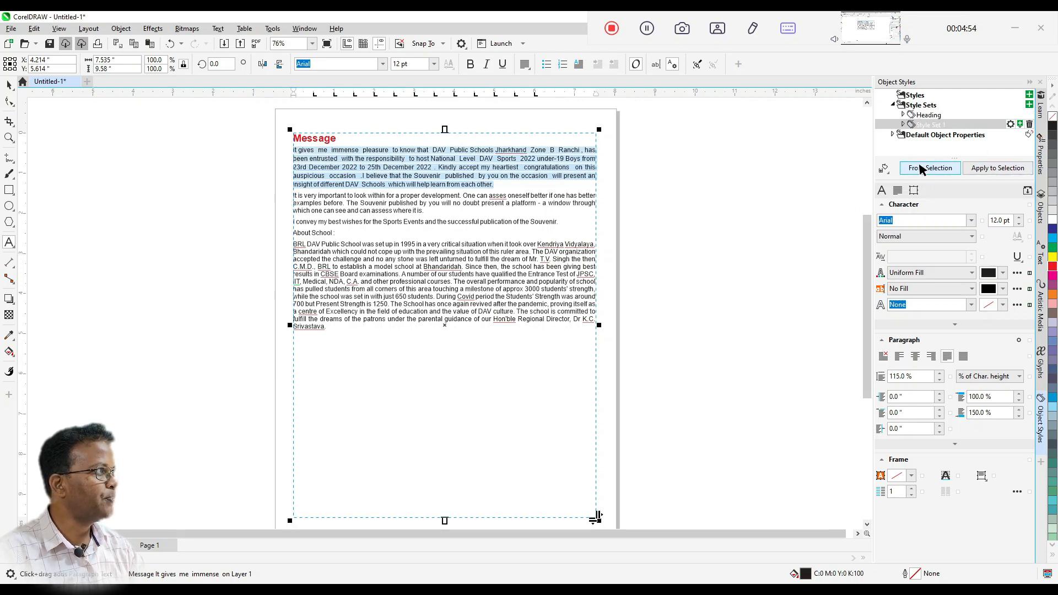
left_click(925, 125)
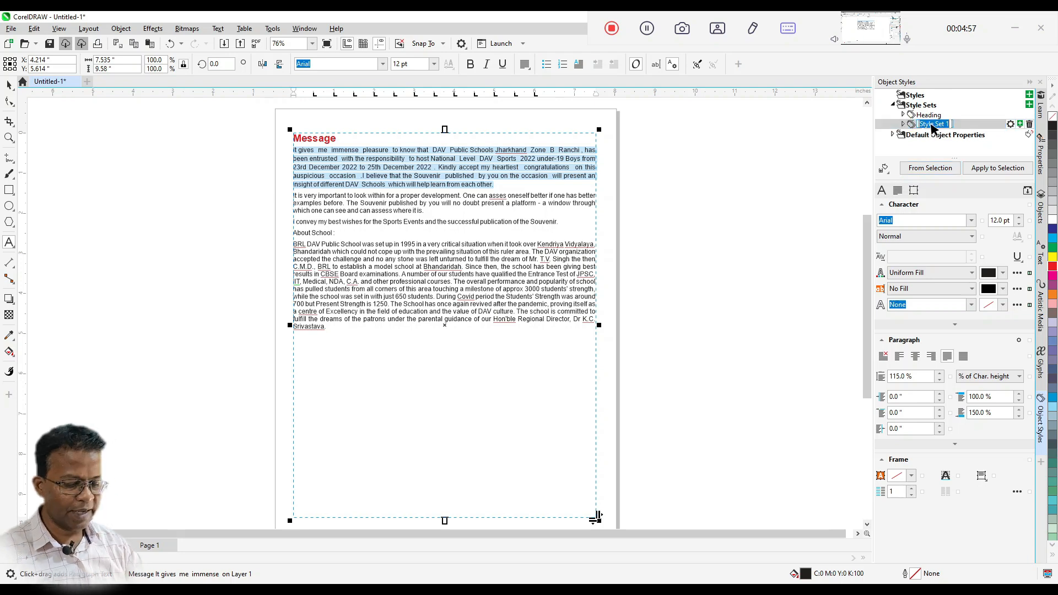
type("Body")
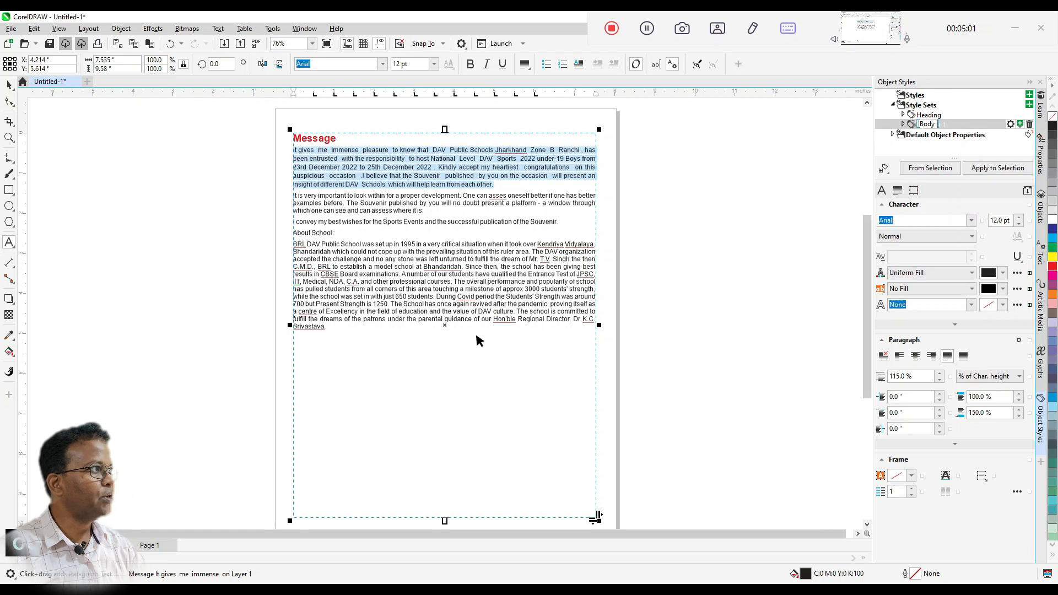
key("Return")
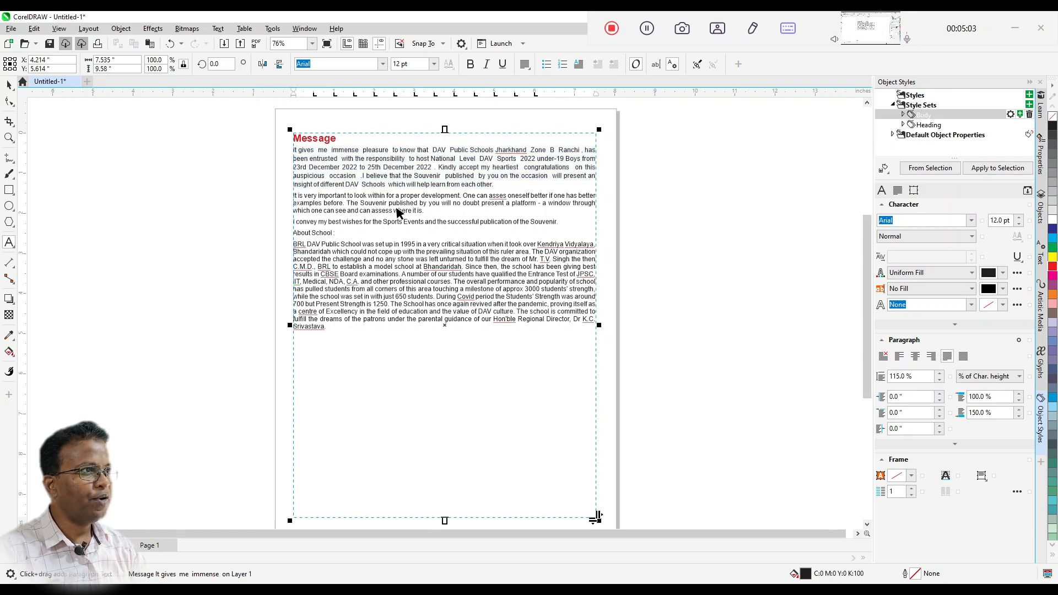
Apply the "Body" style set to the second paragraph and to all the text below it
left_click_drag(427, 212, 278, 197)
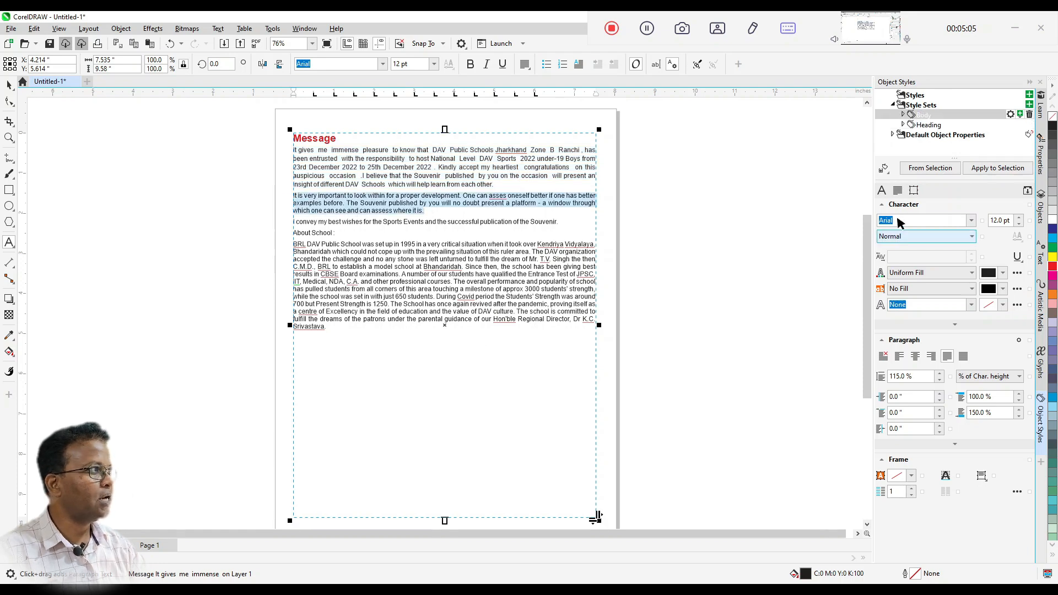
left_click(994, 169)
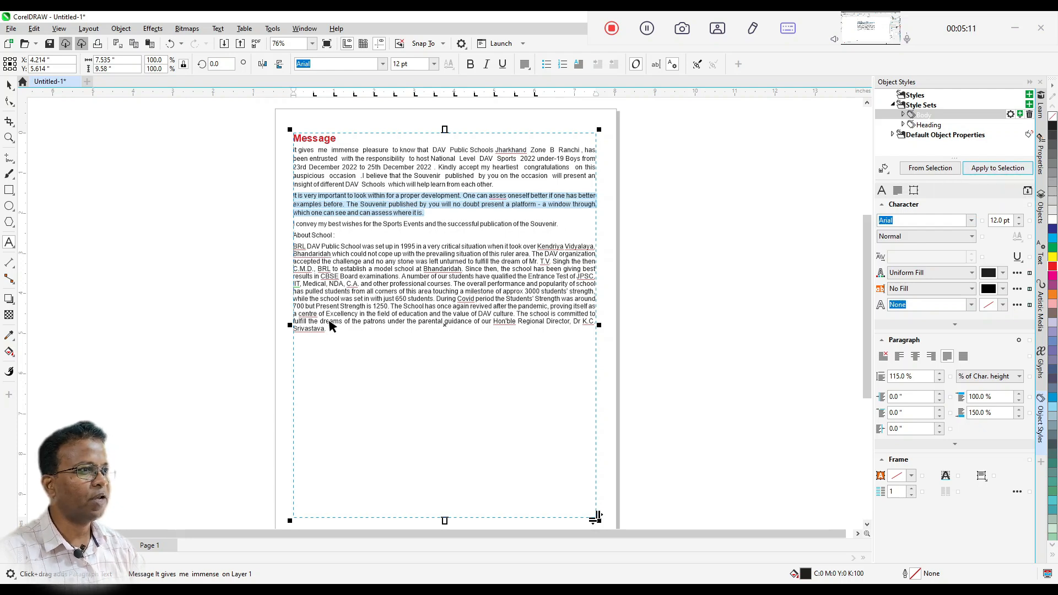
left_click_drag(329, 329, 293, 224)
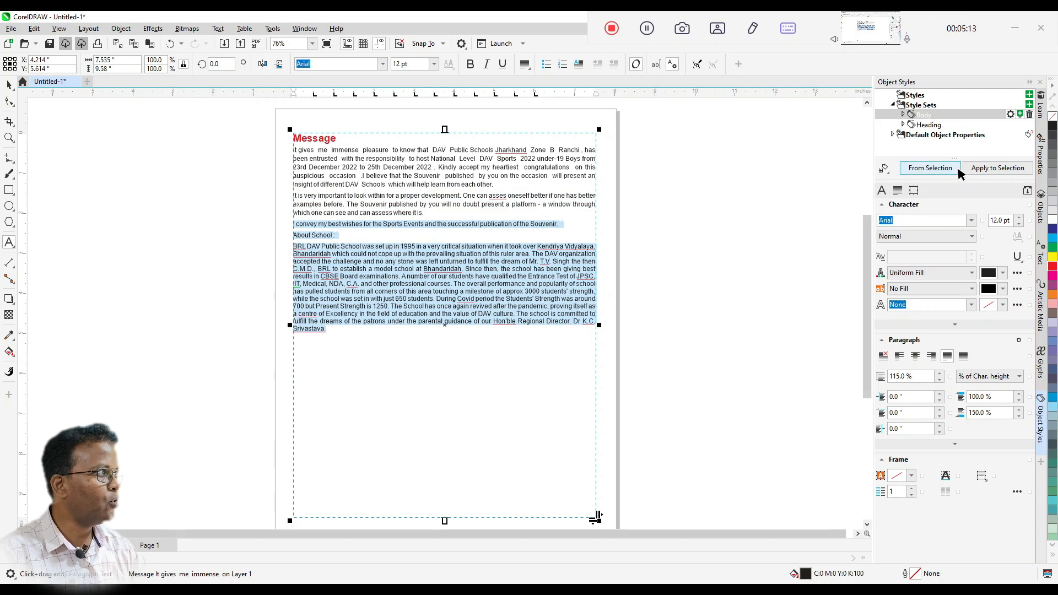
left_click(997, 168)
left_click(377, 289)
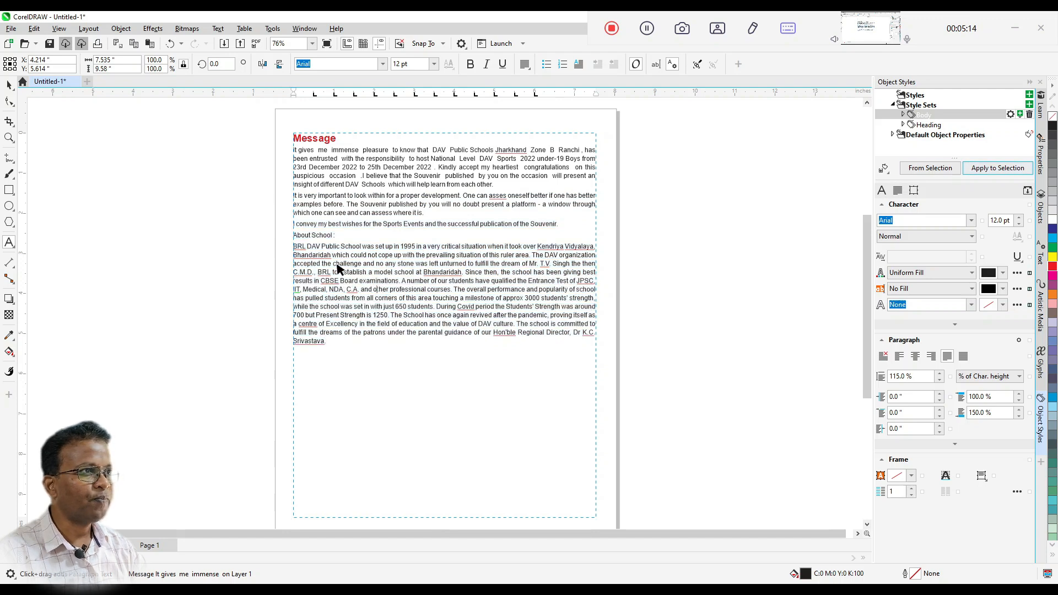
Delete the colon after the "About School" subheading
left_click(309, 234)
key("BackSpace")
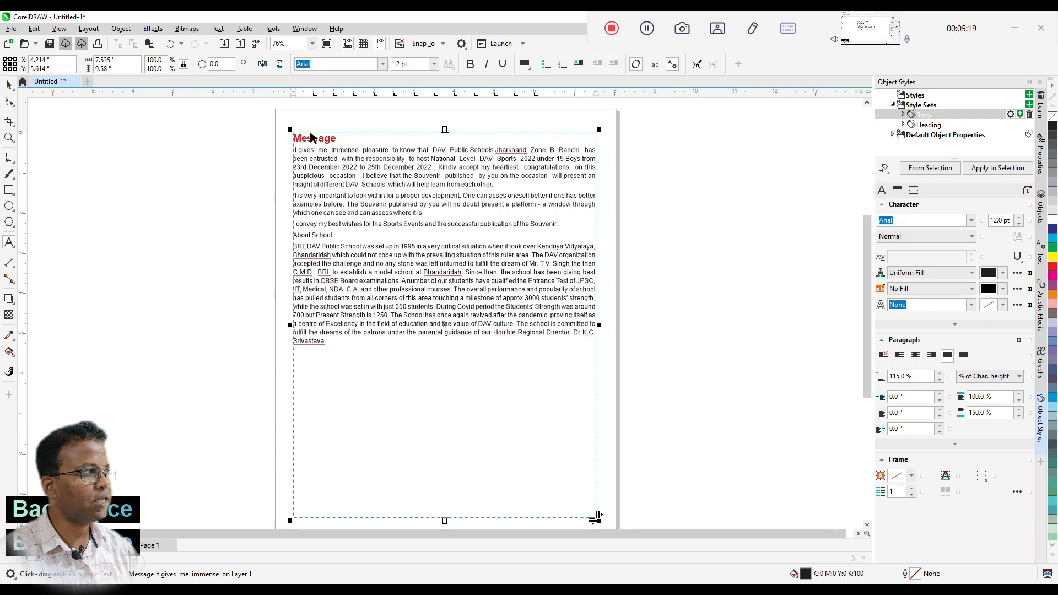
mouse_move(936, 122)
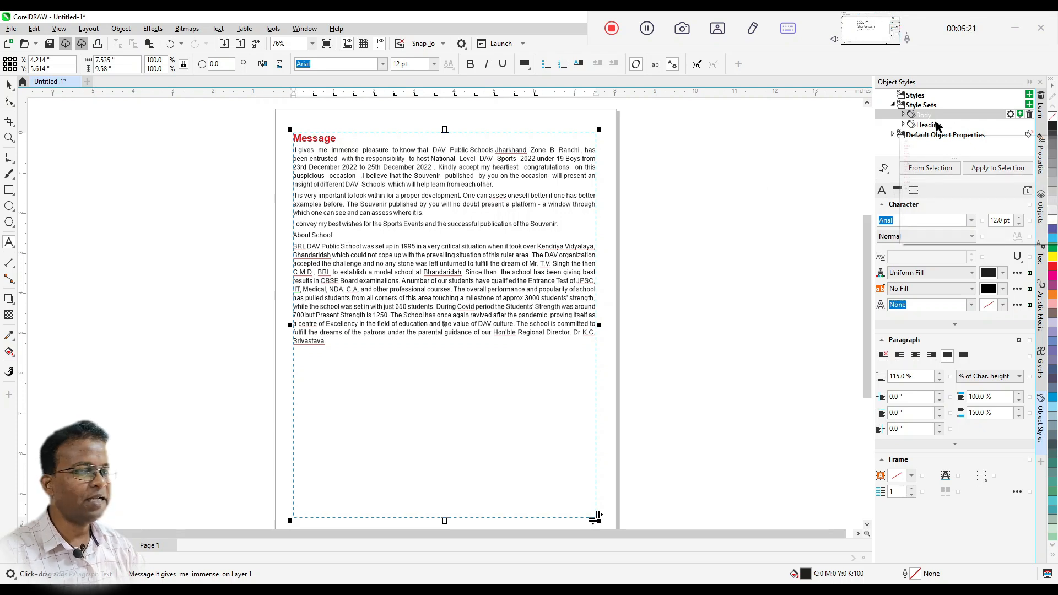
left_click(977, 169)
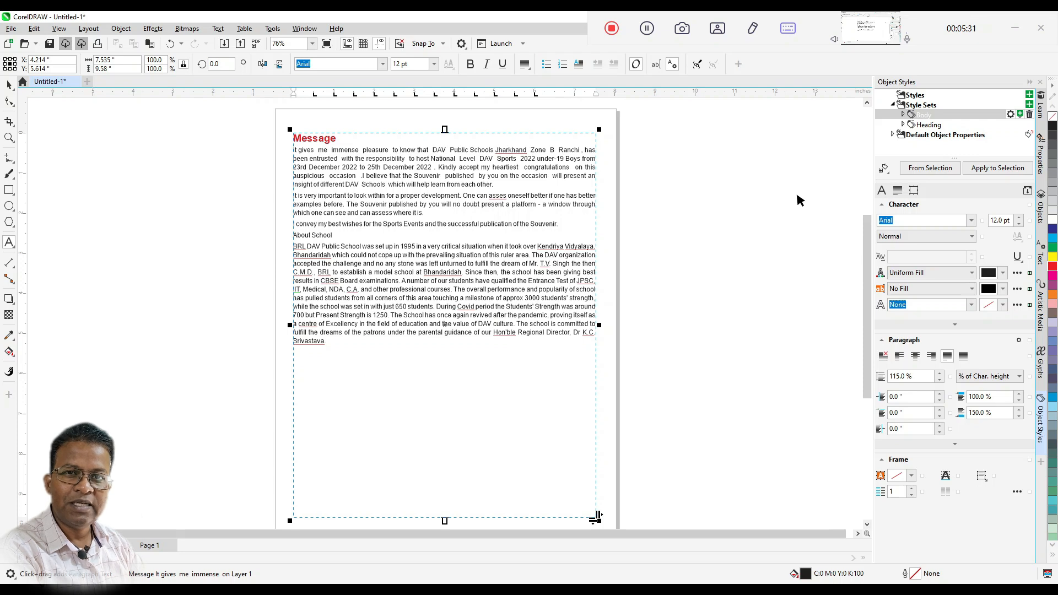
Assign Ctrl+NUMPAD1 as the keyboard shortcut of the "Body" style set for text editing
left_click(313, 135)
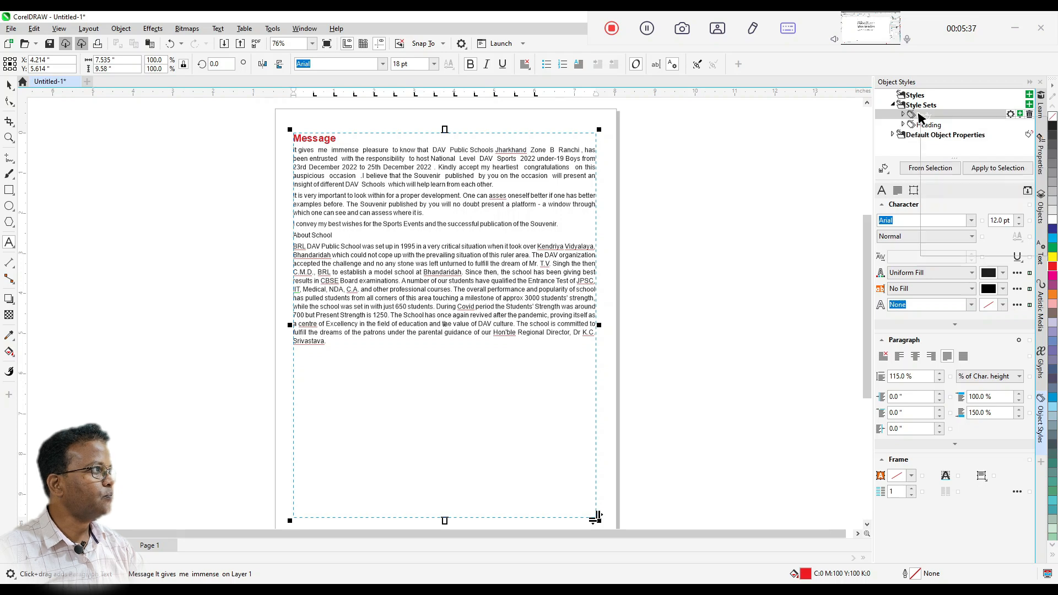
right_click(918, 115)
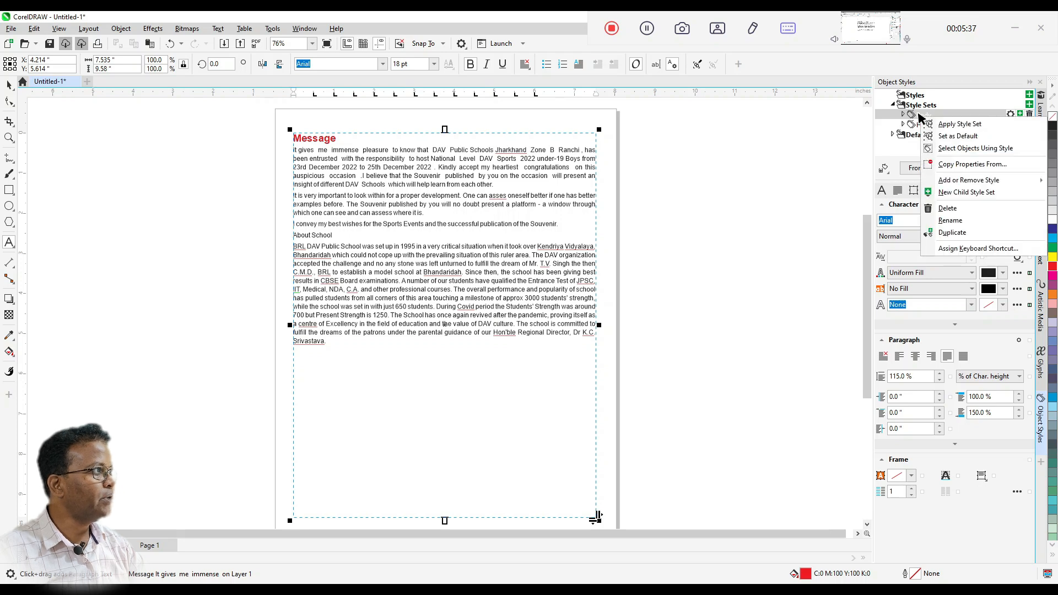
left_click(948, 249)
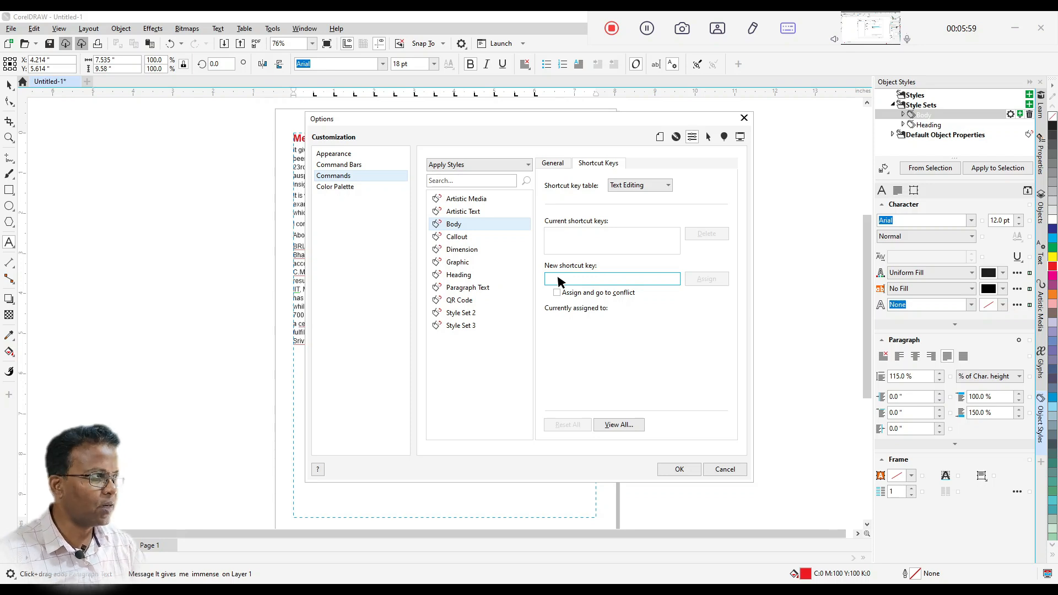
key("ctrl+KP_1")
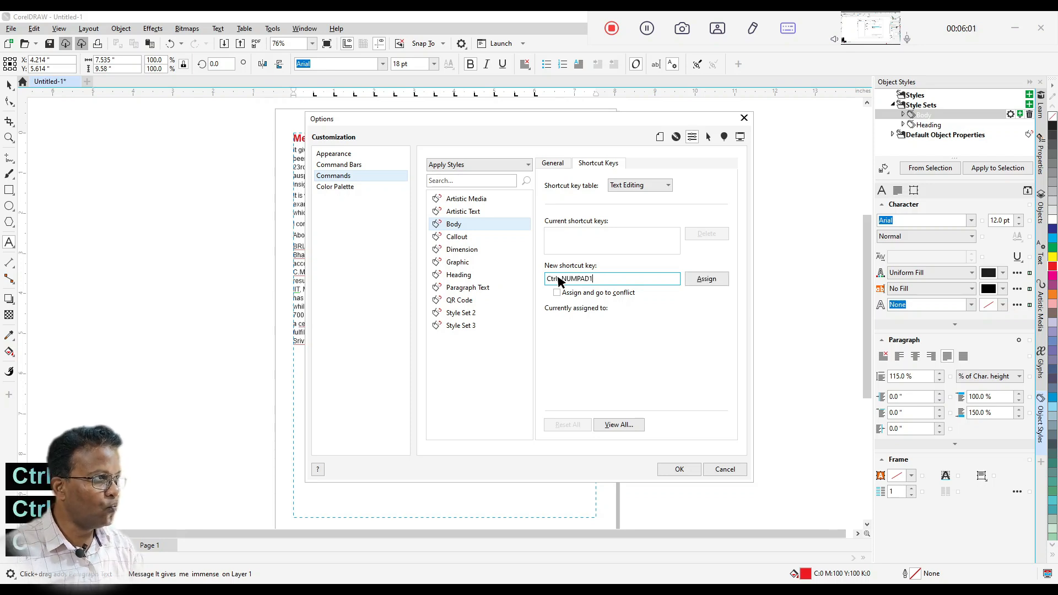
left_click(710, 279)
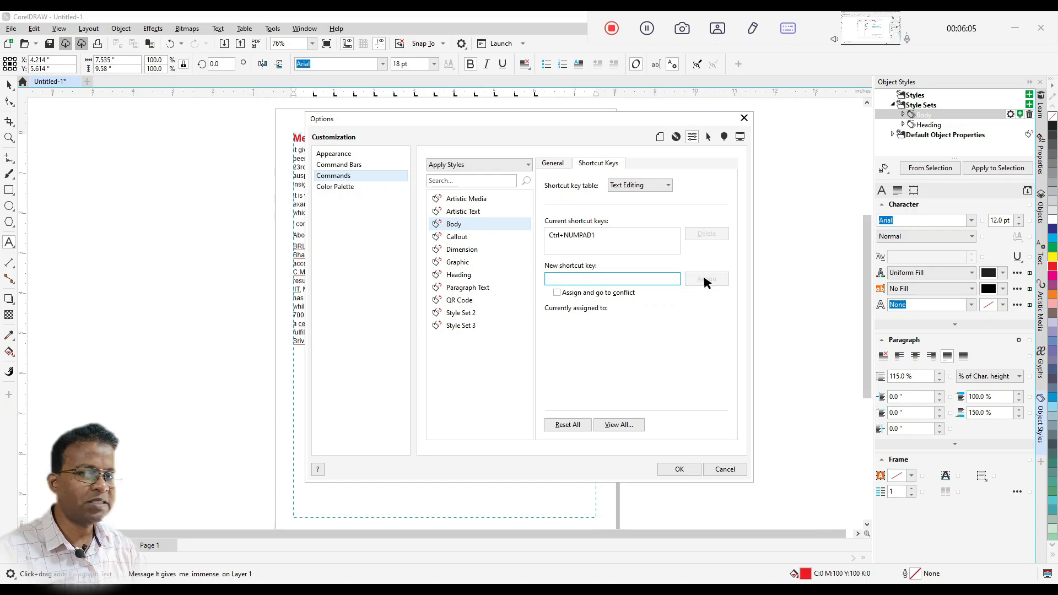
left_click(678, 469)
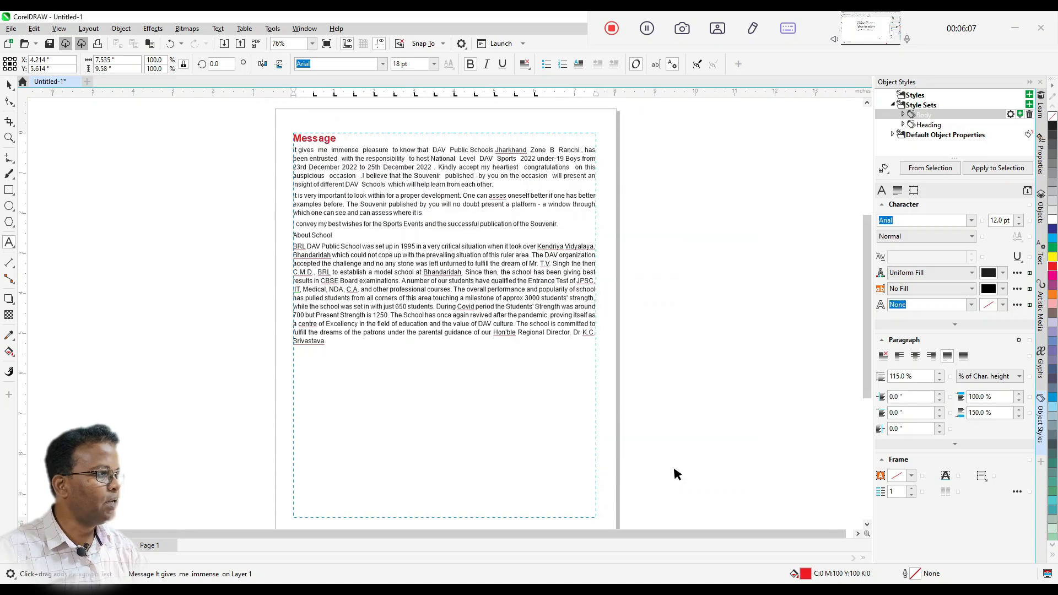
Assign Ctrl+NUMPAD2 as the keyboard shortcut of the "Heading" style set for text editing
left_click(927, 125)
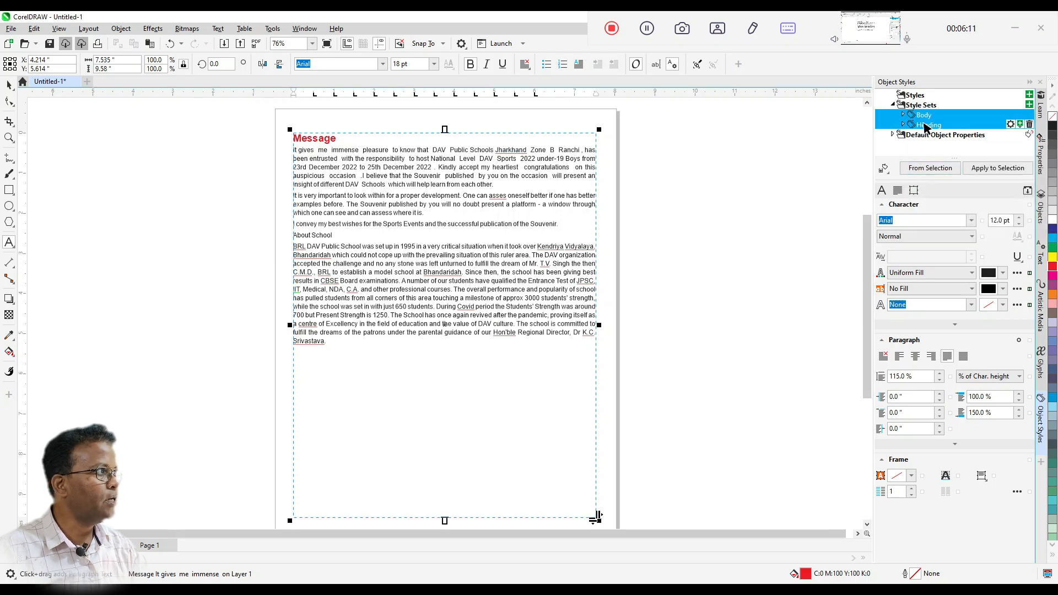
right_click(928, 125)
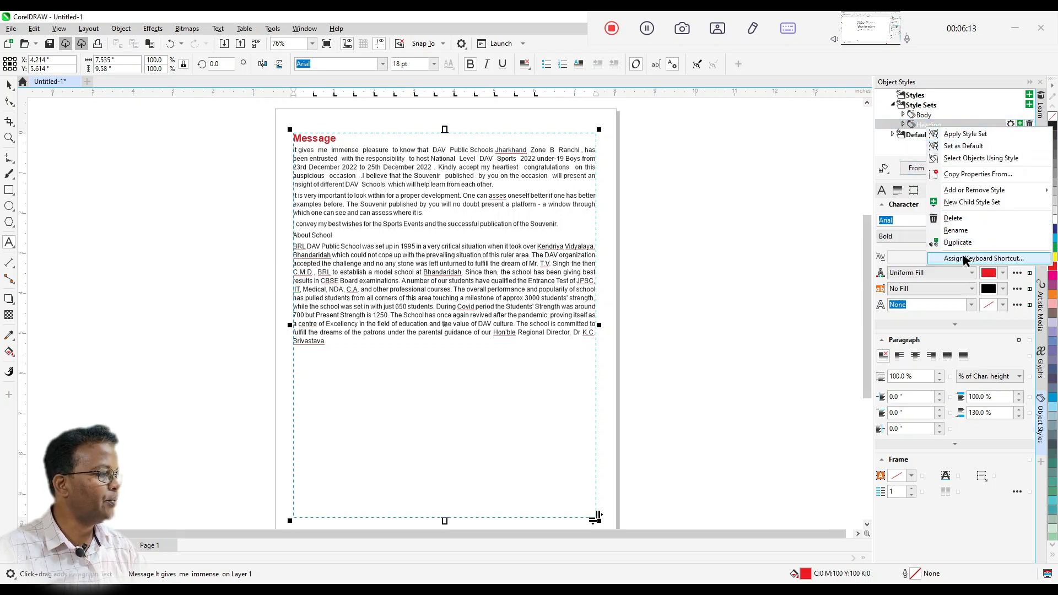
left_click(963, 258)
left_click(563, 277)
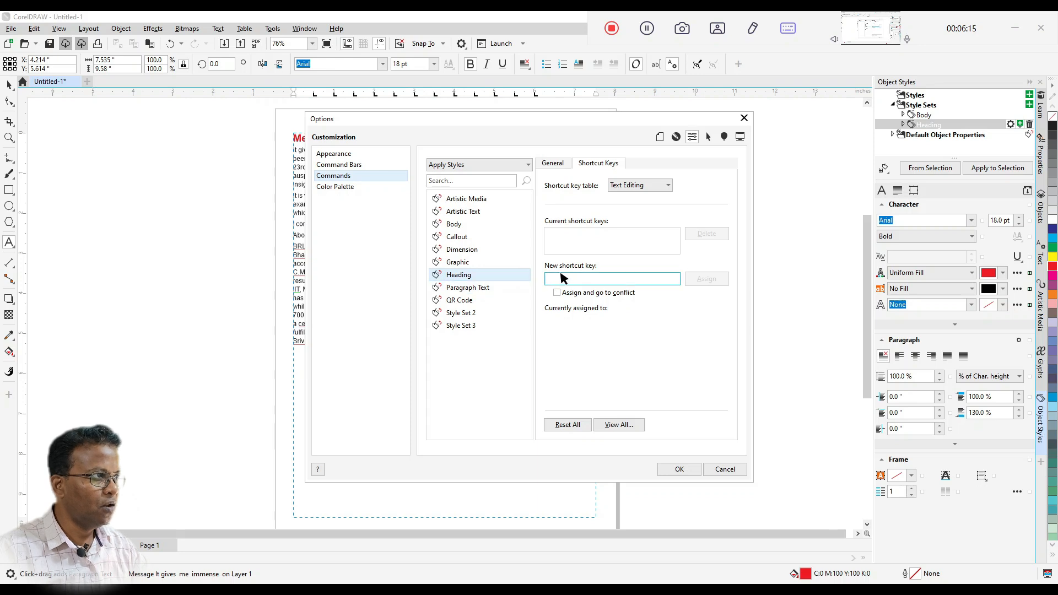
key("ctrl+KP_2")
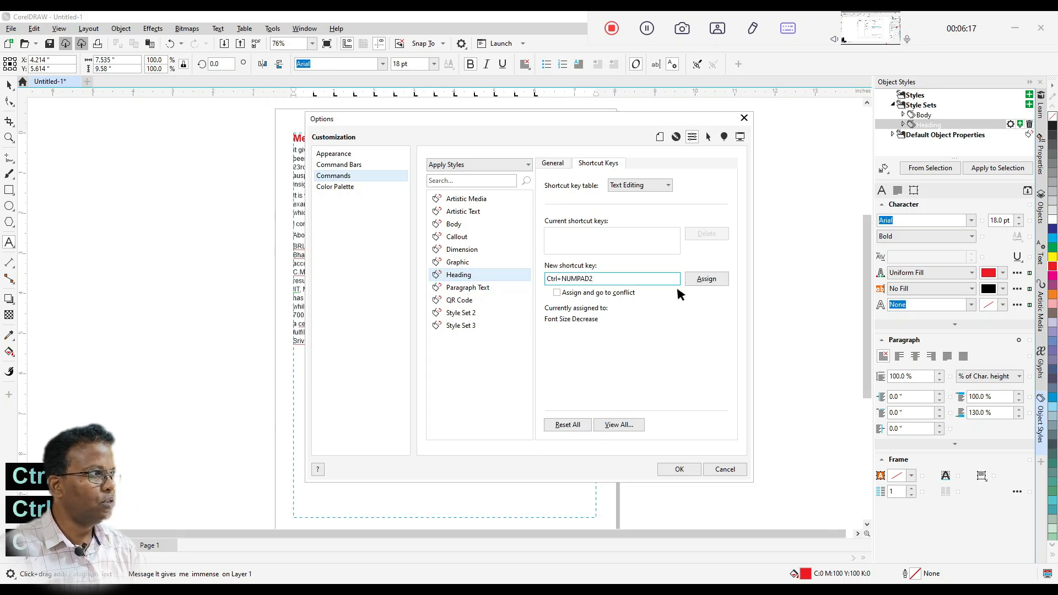
left_click(708, 279)
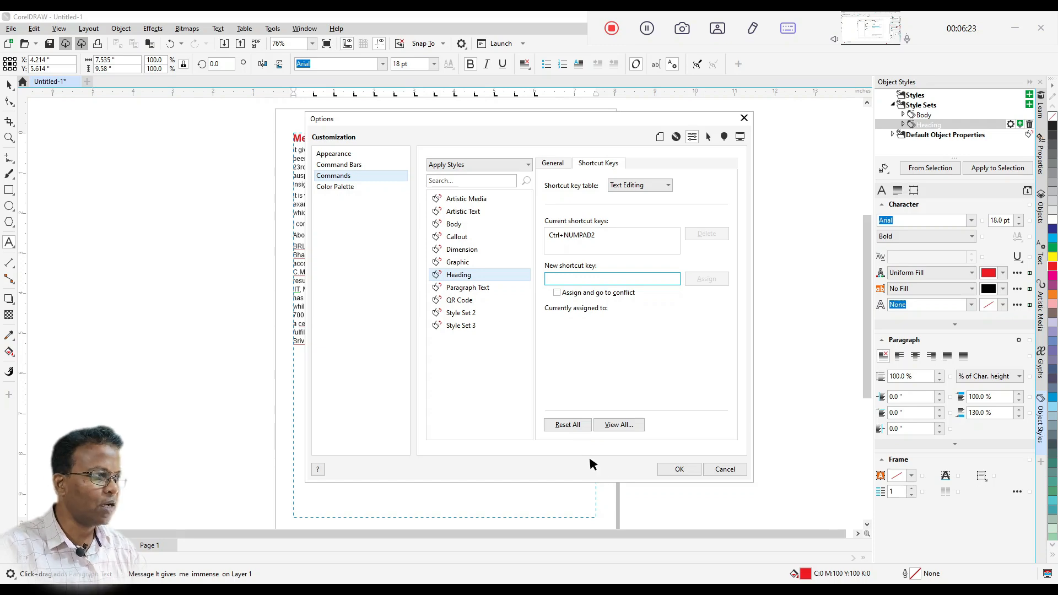
left_click(679, 469)
Apply the "Heading" style set to the whole "About School" line
left_click(318, 235)
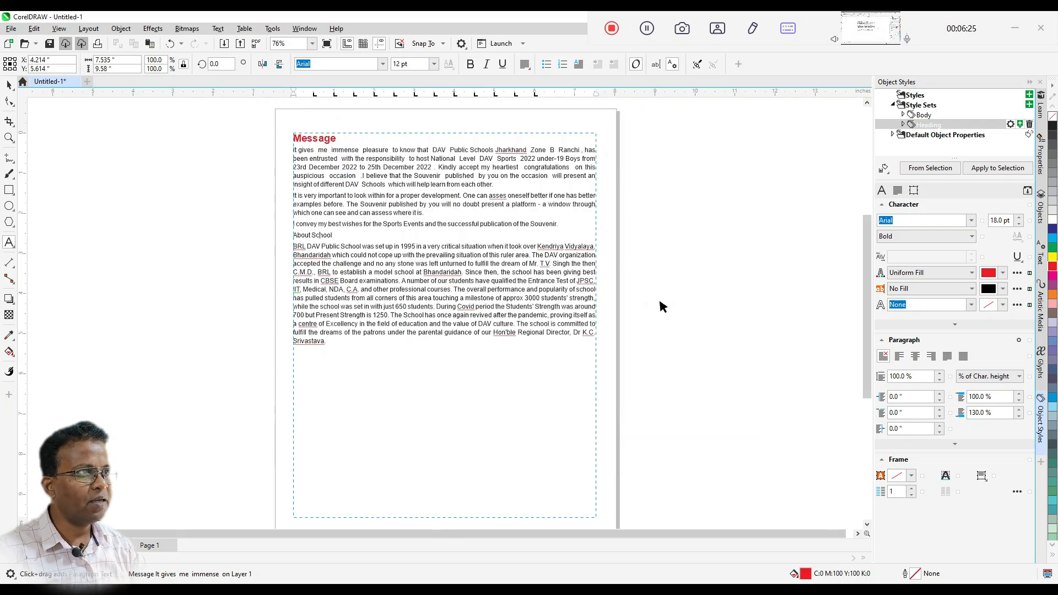
key("ctrl+KP_2")
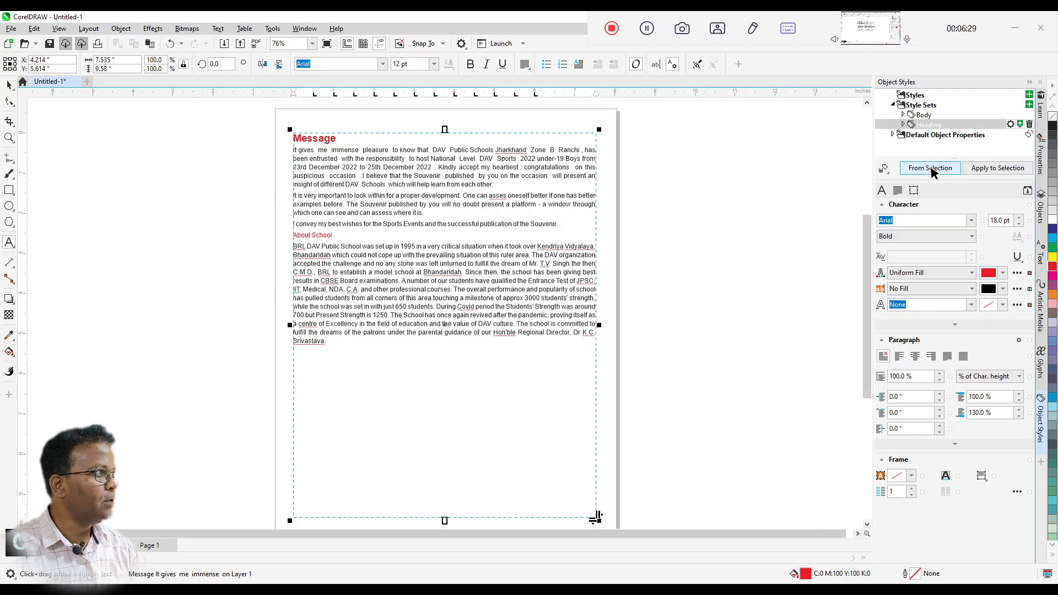
left_click_drag(336, 232, 275, 231)
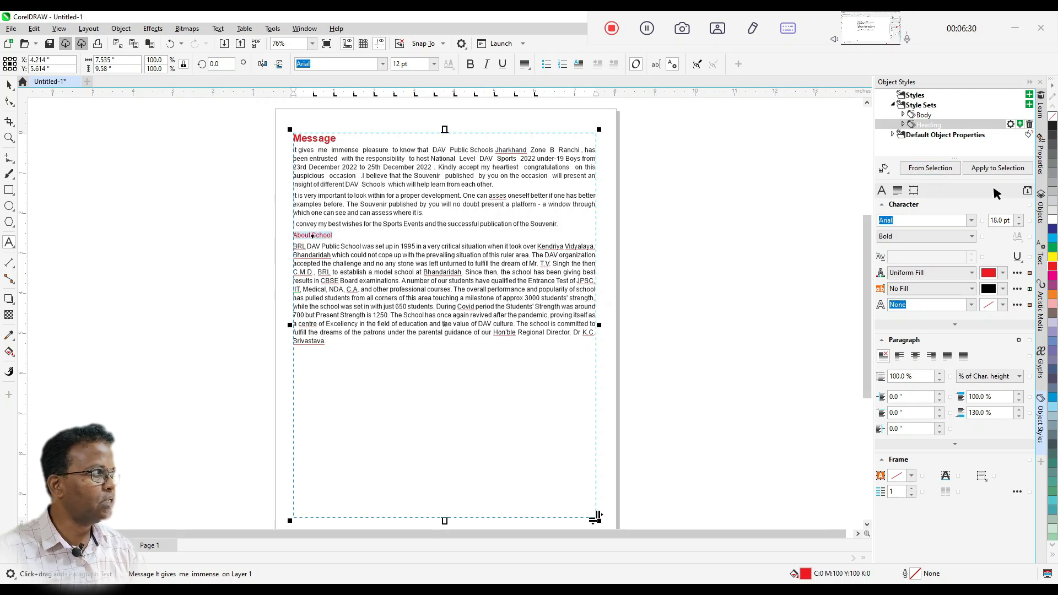
left_click(992, 168)
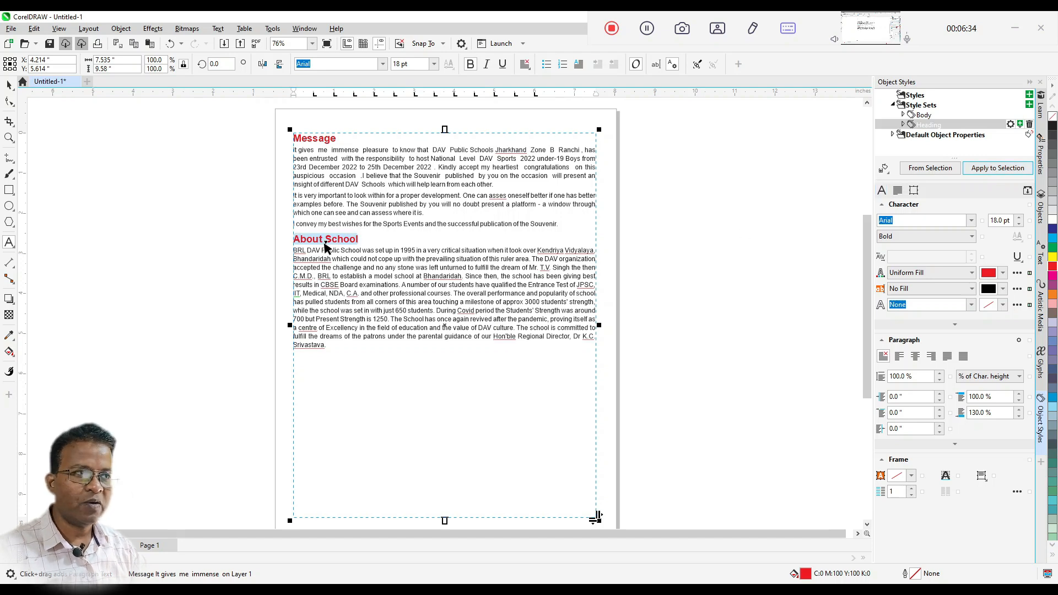
Change the "Body" style set's text fill to green (C:64 M:0 Y:100 K:0)
left_click(320, 331)
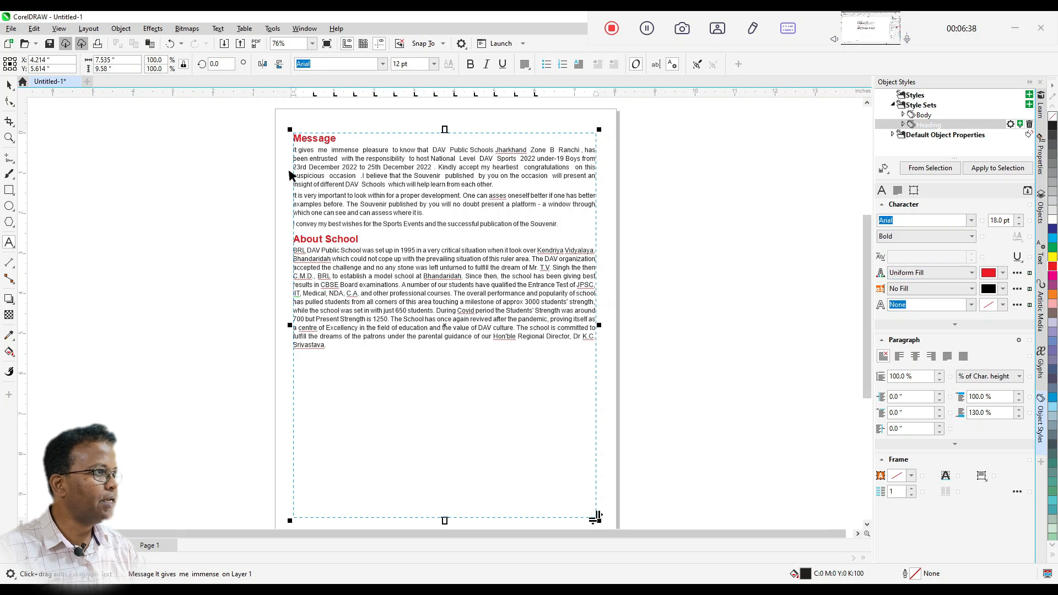
left_click(929, 115)
left_click(1002, 273)
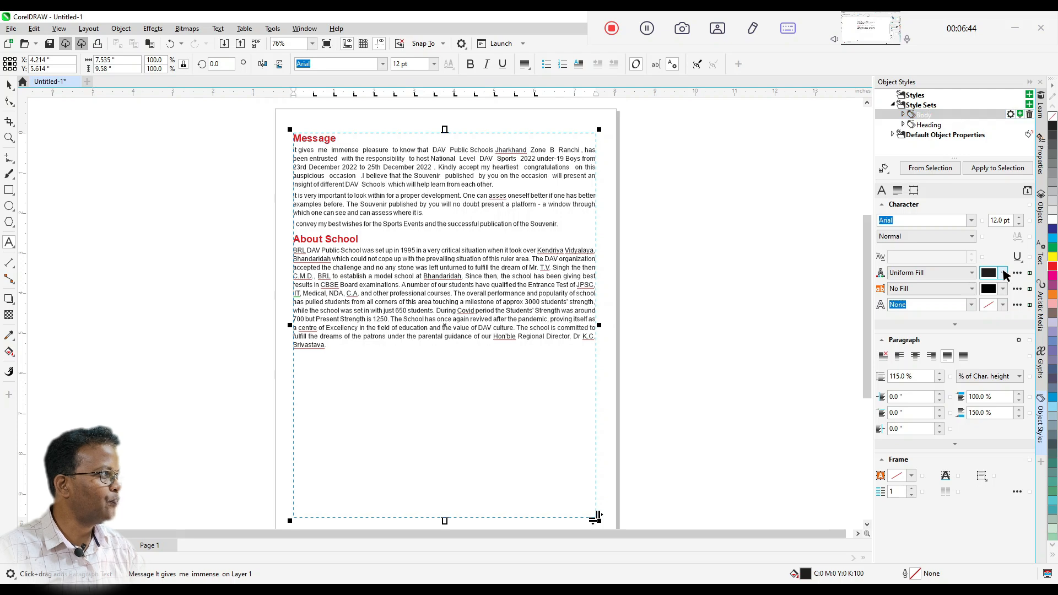
left_click(952, 406)
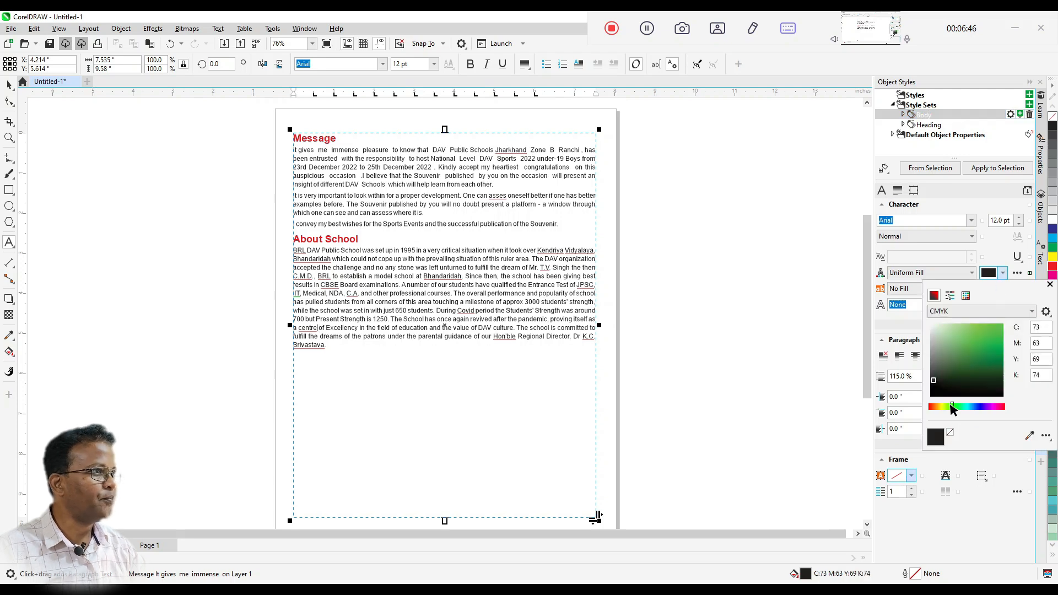
left_click_drag(988, 335, 1008, 315)
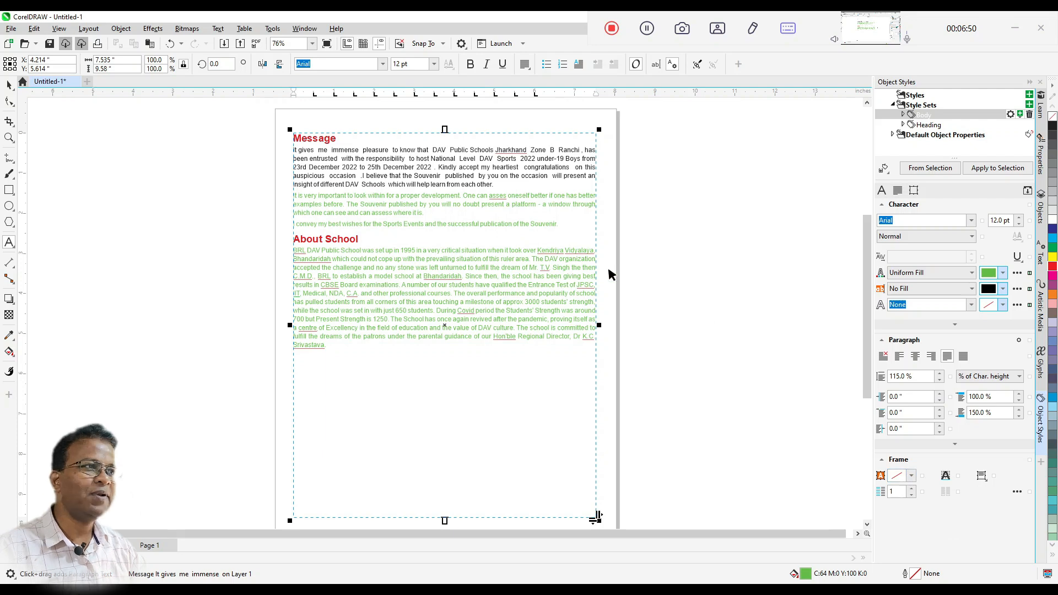
Apply the "Body" style set to the first paragraph under the "Message" heading
left_click_drag(505, 186, 293, 150)
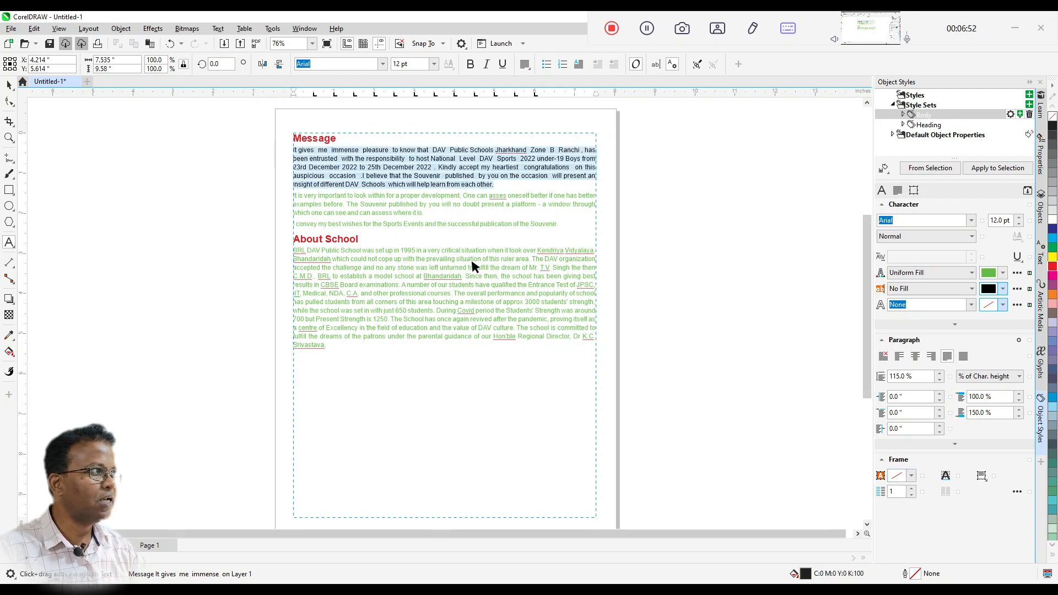
left_click(974, 170)
left_click(439, 177)
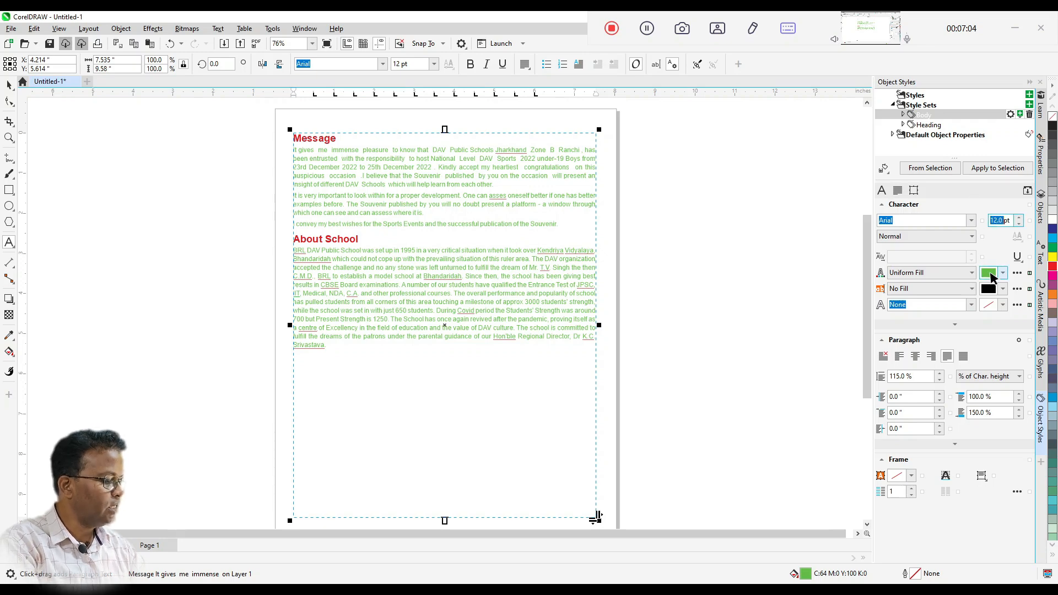
Set the "Body" style set's font size to 13 pt, after first trying 10 pt
key("Return")
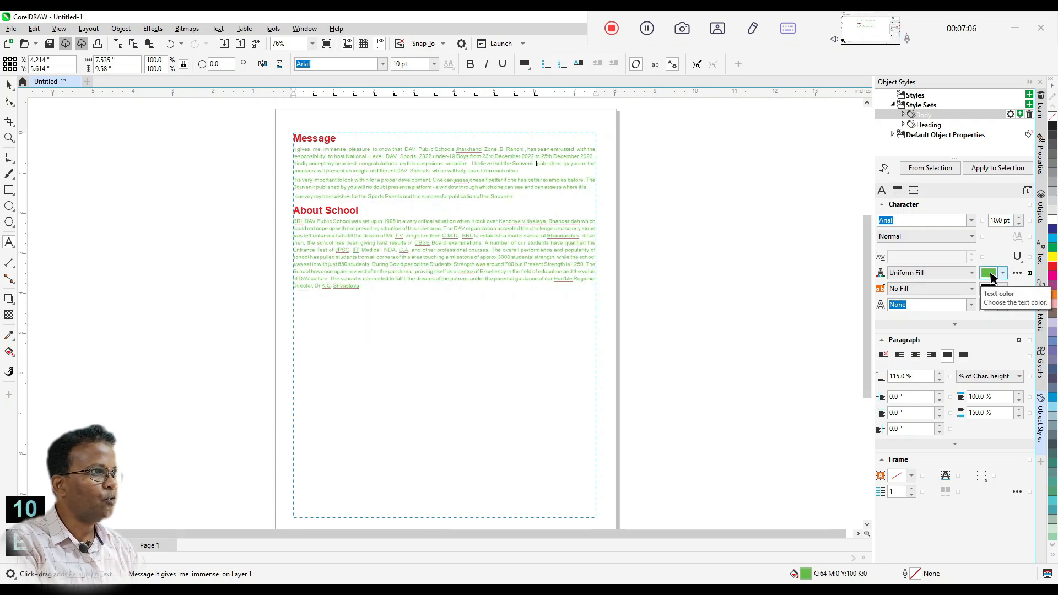
left_click(1000, 220)
type("13")
key("Return")
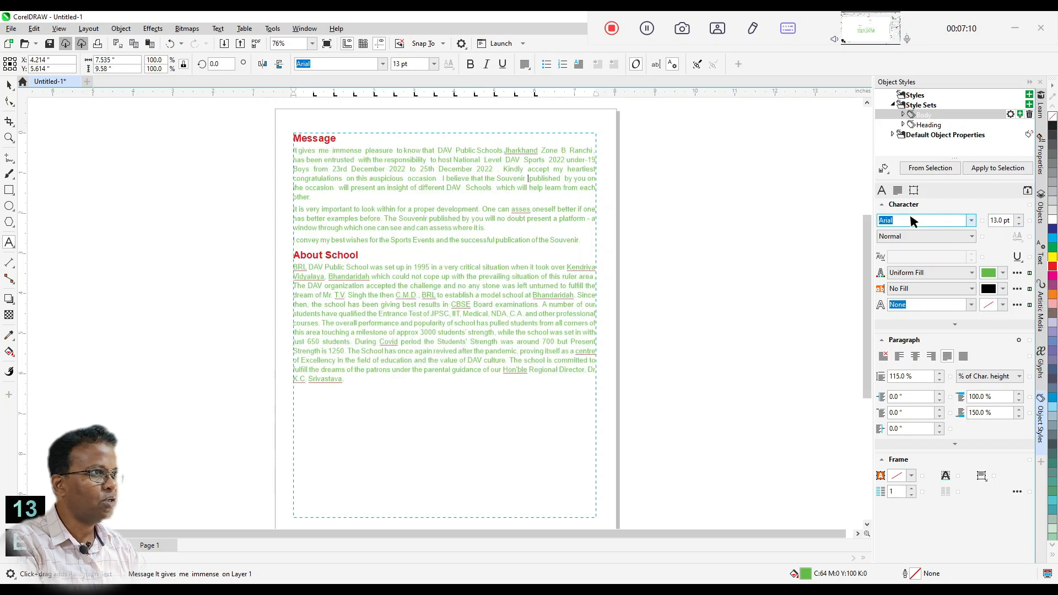
Change the "Body" style set's text fill to near-black (C:75 M:68 Y:65 K:90)
left_click(1002, 269)
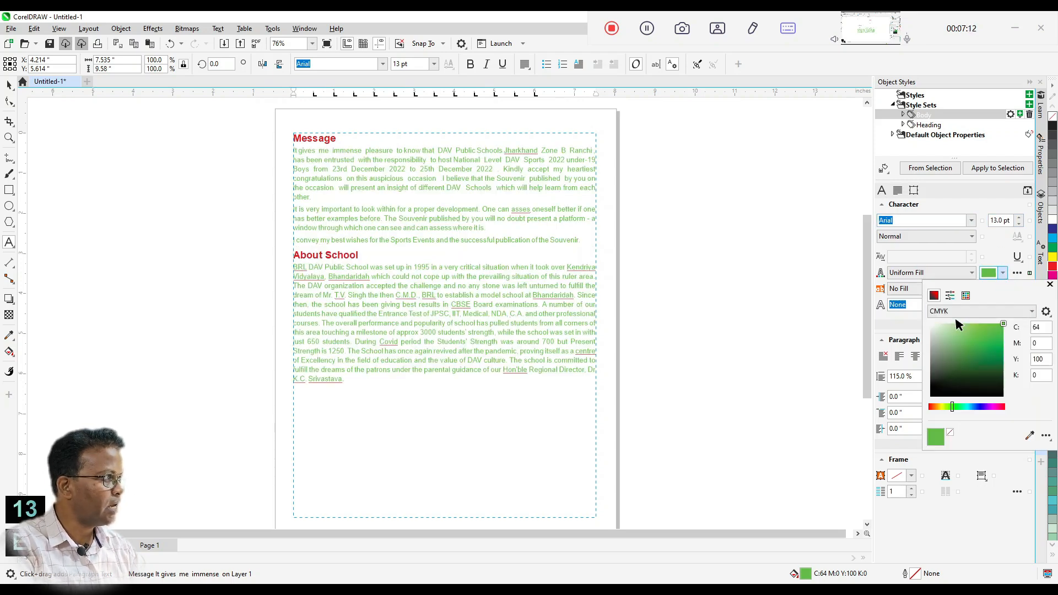
left_click_drag(967, 384, 937, 397)
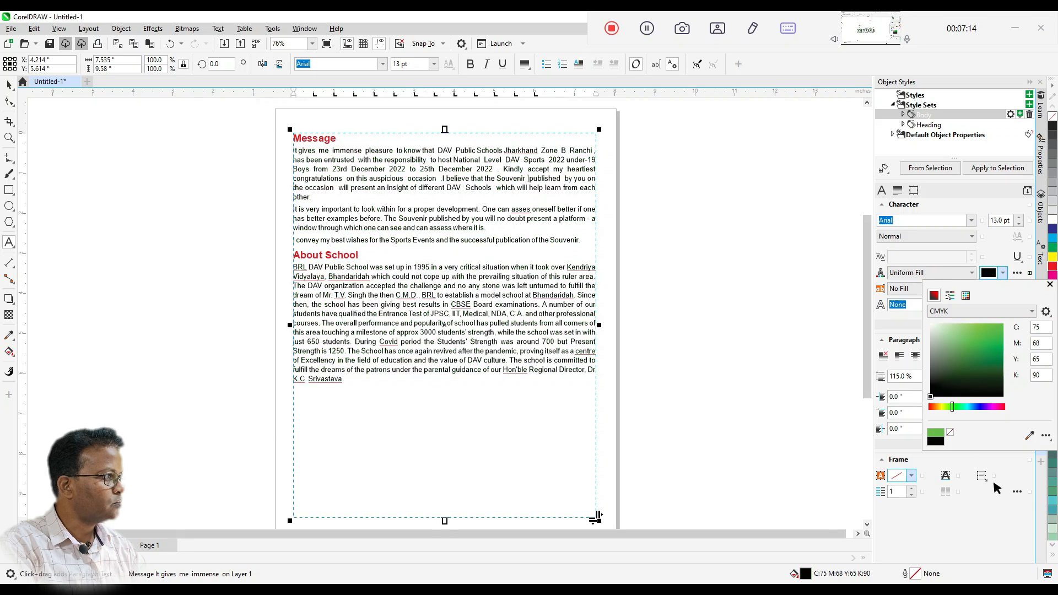
left_click(985, 505)
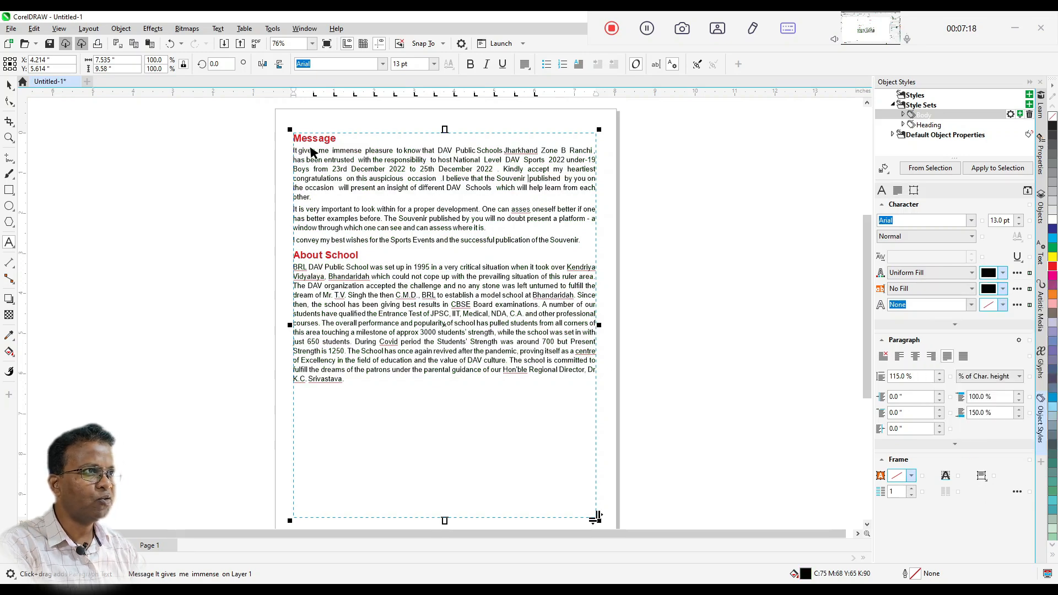
Set the "Body" style set's first-line indent to 0.2 inches
left_click(910, 410)
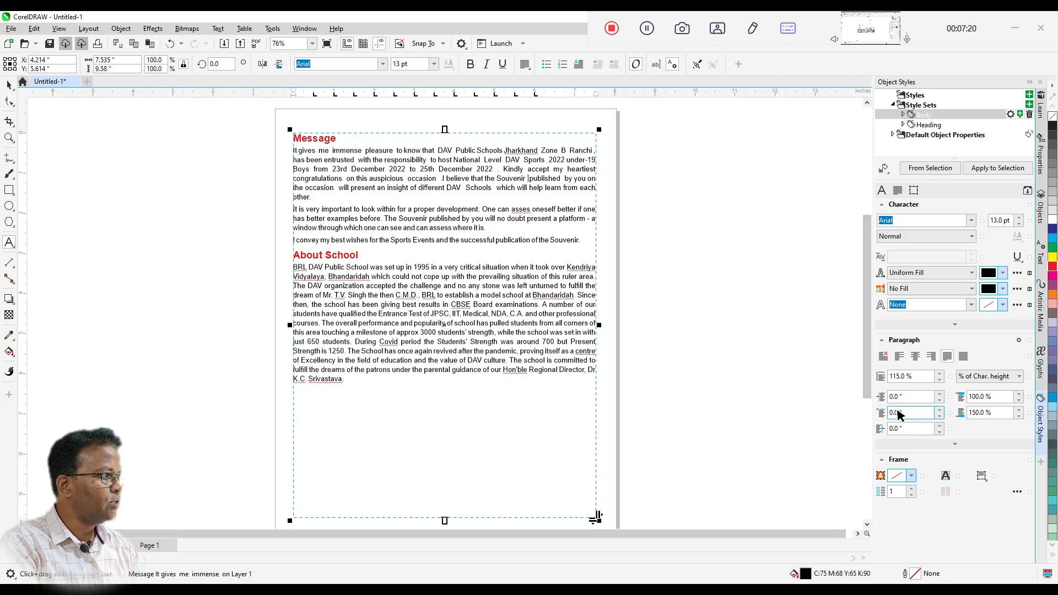
key("BackSpace")
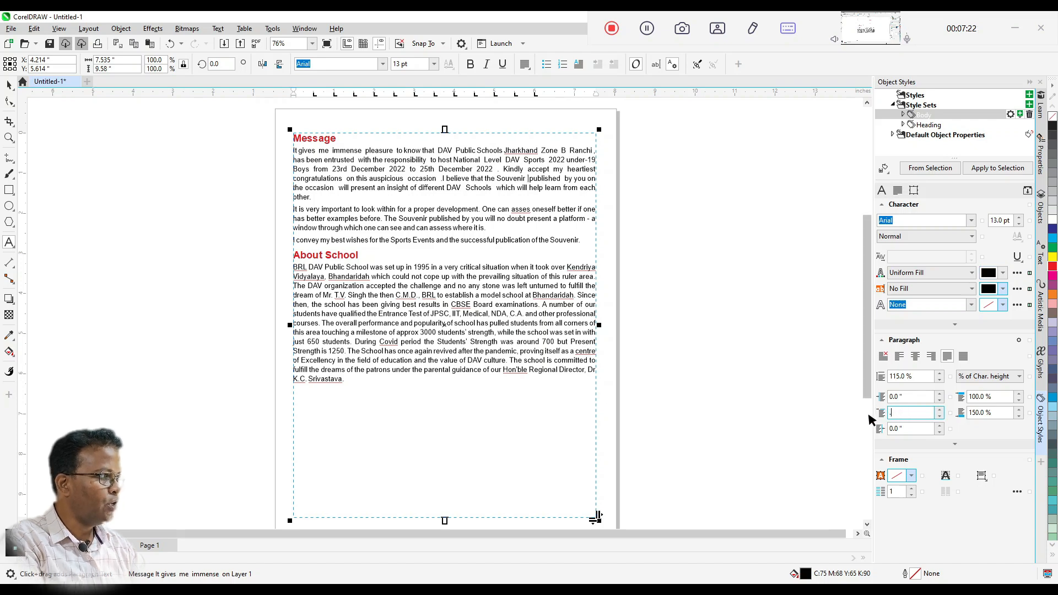
type(".2")
key("Return")
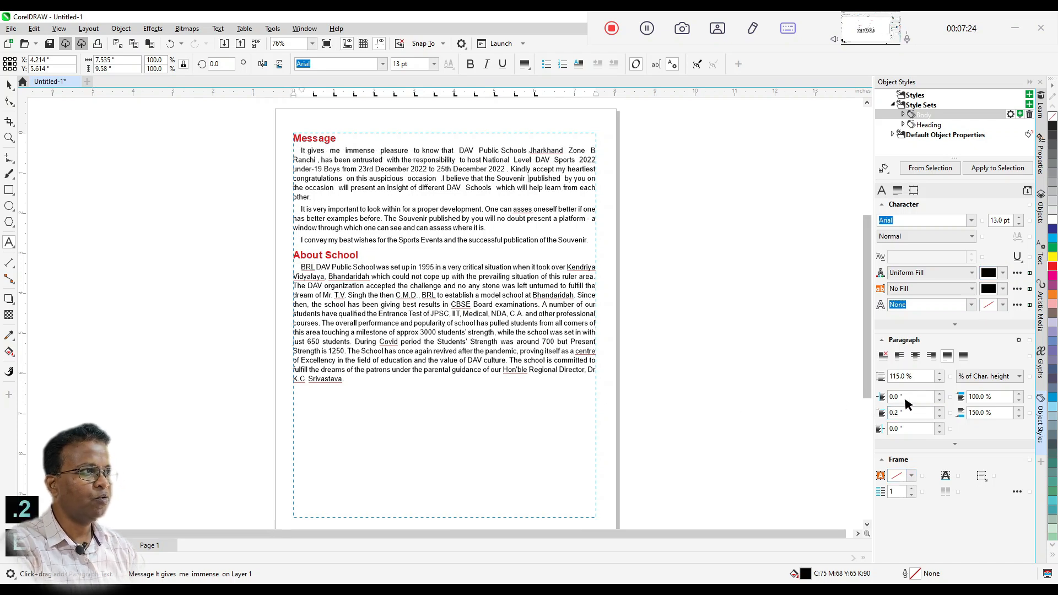
Increase the first-line indent of the "Body" style set to 0.5 inches
key("BackSpace")
key("BackSpace")
key("BackSpace")
key("BackSpace")
type(".5")
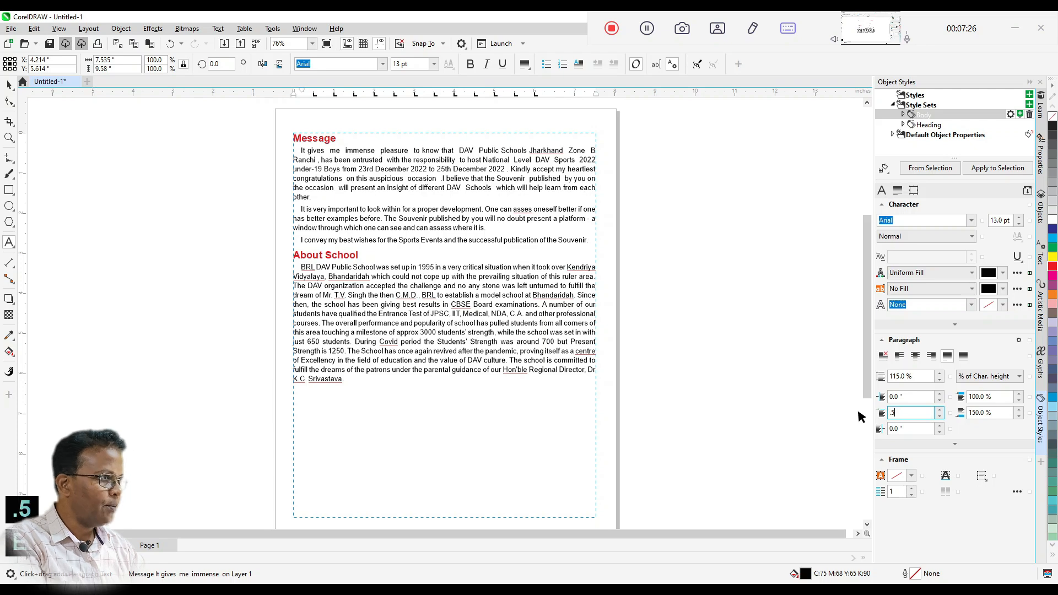
key("Return")
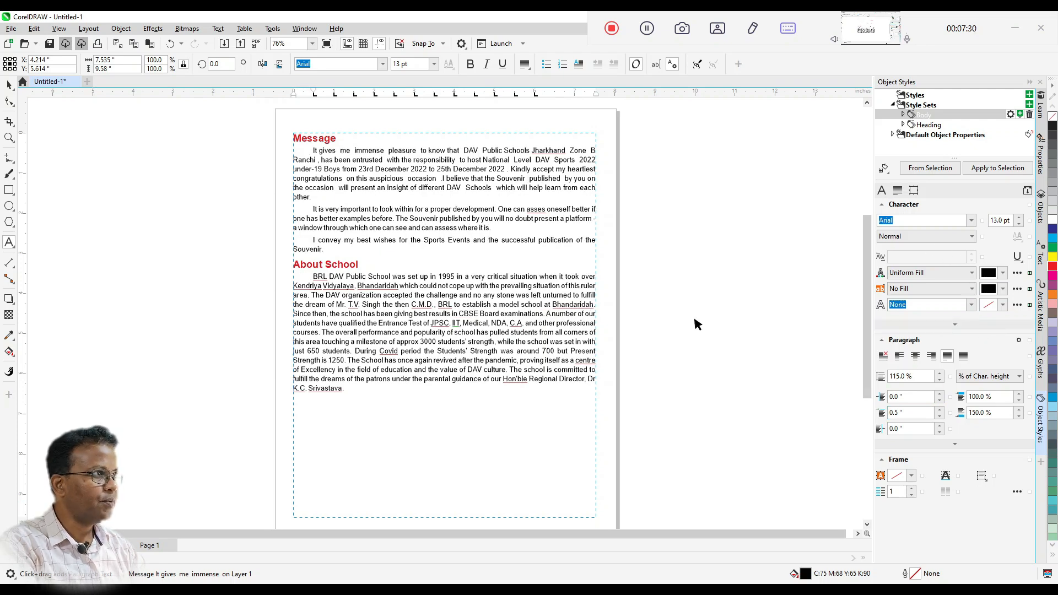
Change the "Heading" style set's text fill to dark blue from the CMYK Palette
left_click(929, 125)
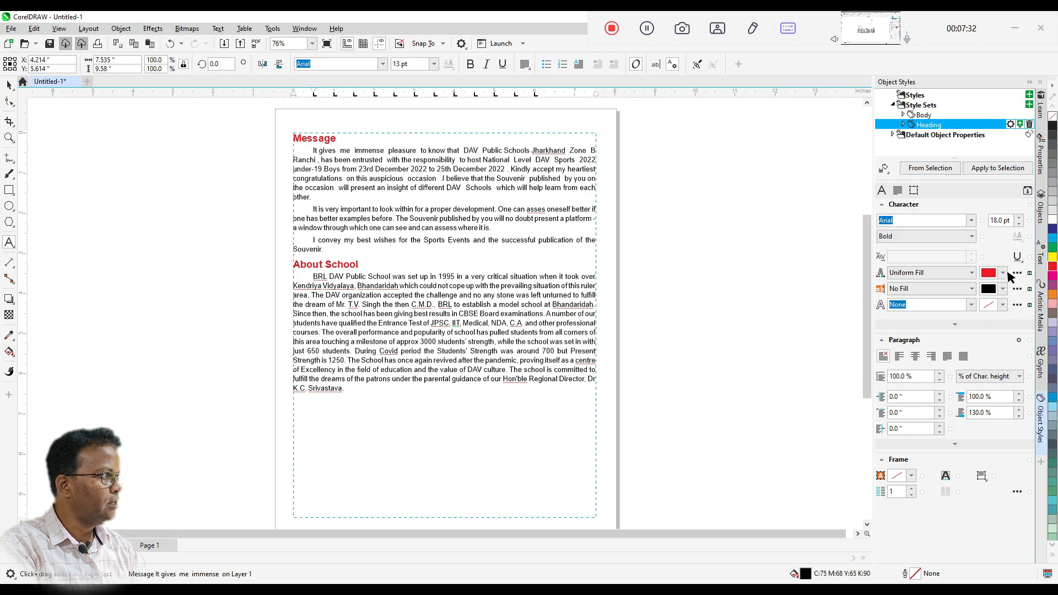
left_click(1003, 272)
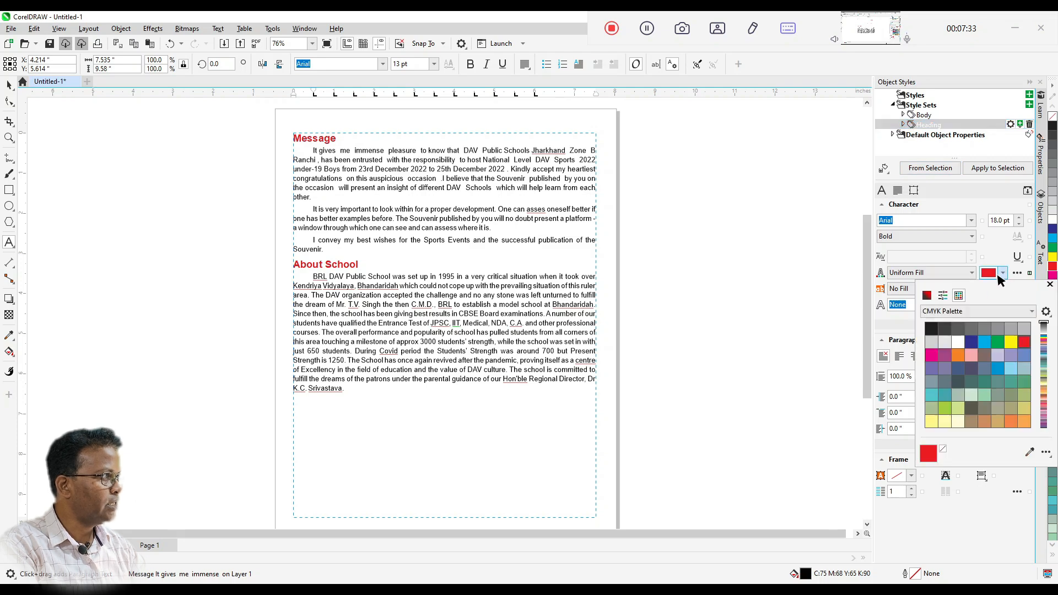
left_click(971, 340)
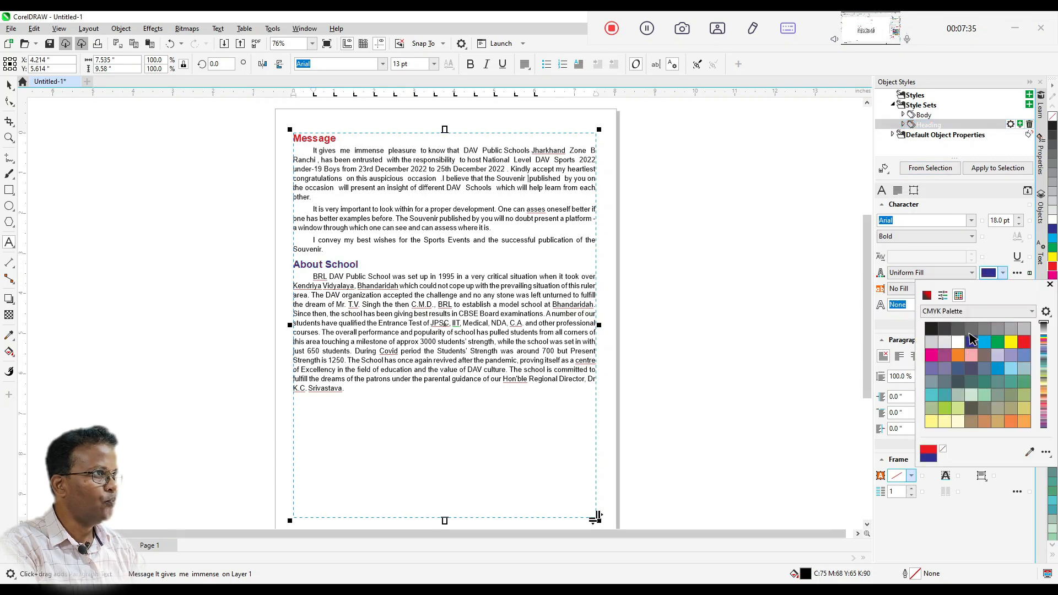
left_click(946, 521)
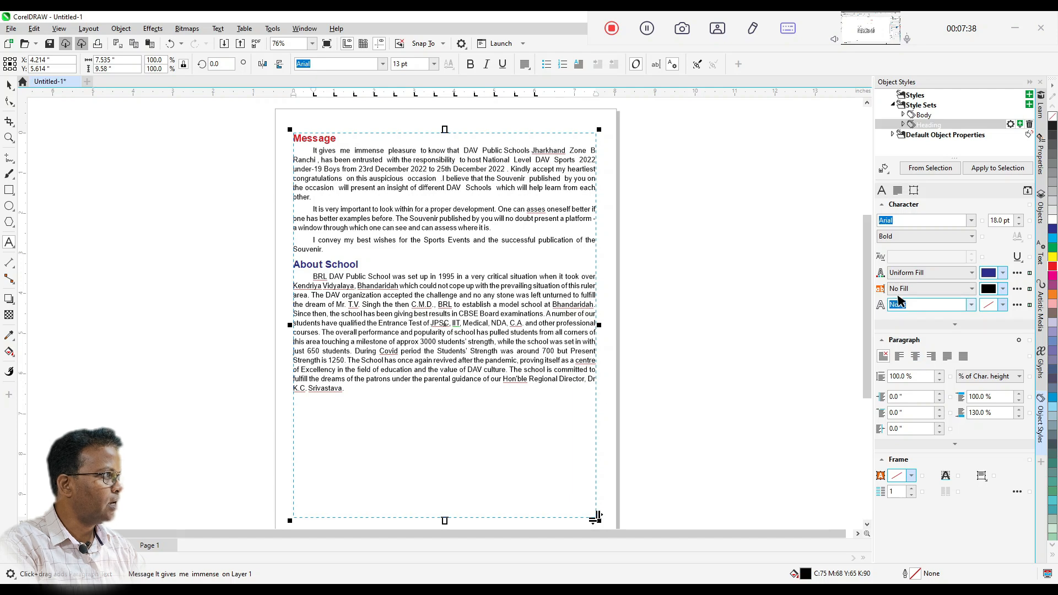
Give the "Heading" style set a Single Thick underline, after first trying Single Thin Word
left_click(880, 205)
left_click(880, 205)
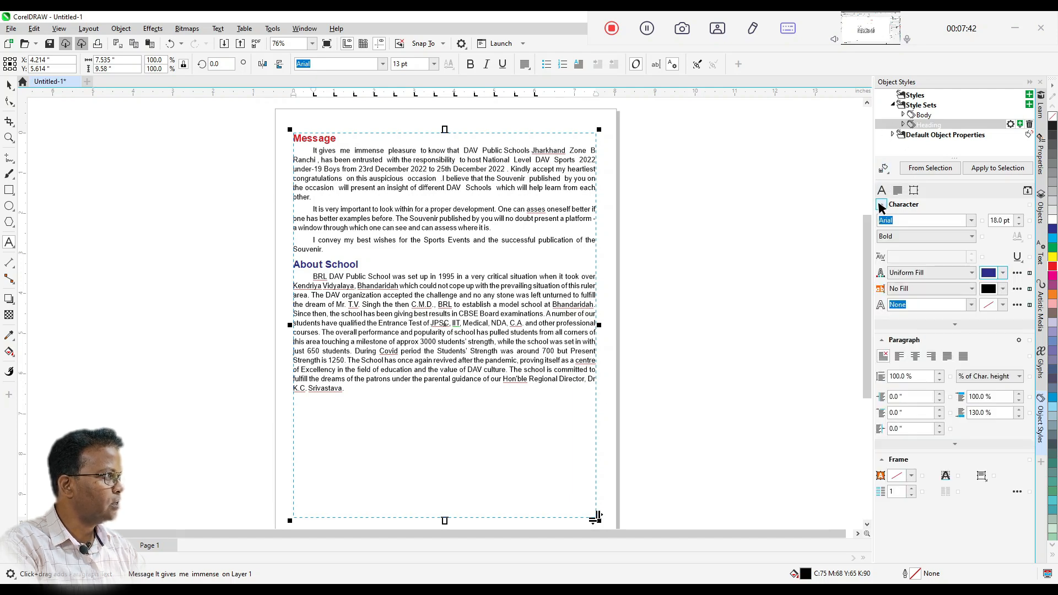
left_click(1017, 257)
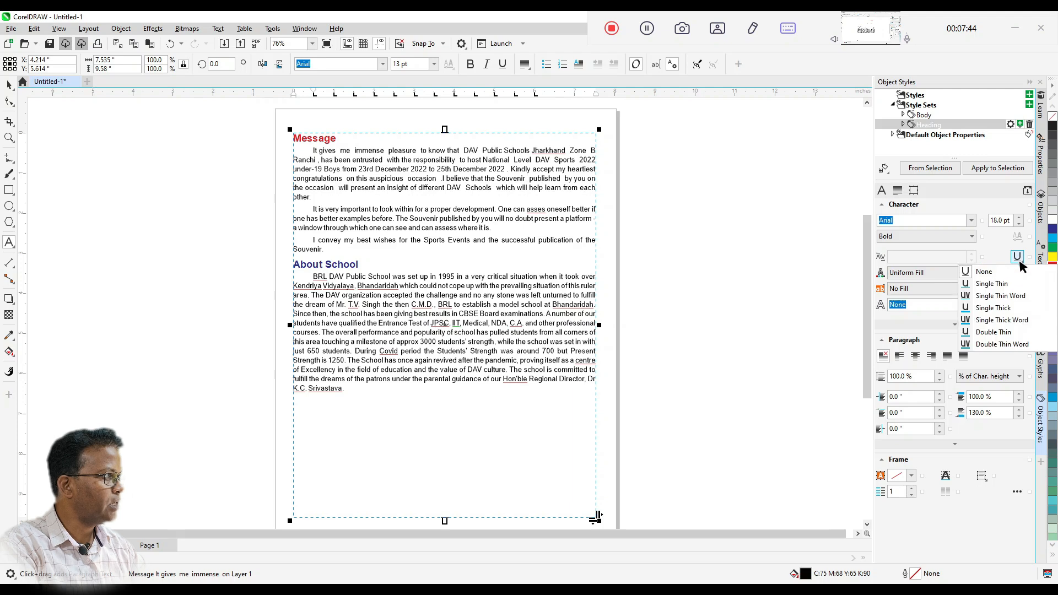
left_click(987, 298)
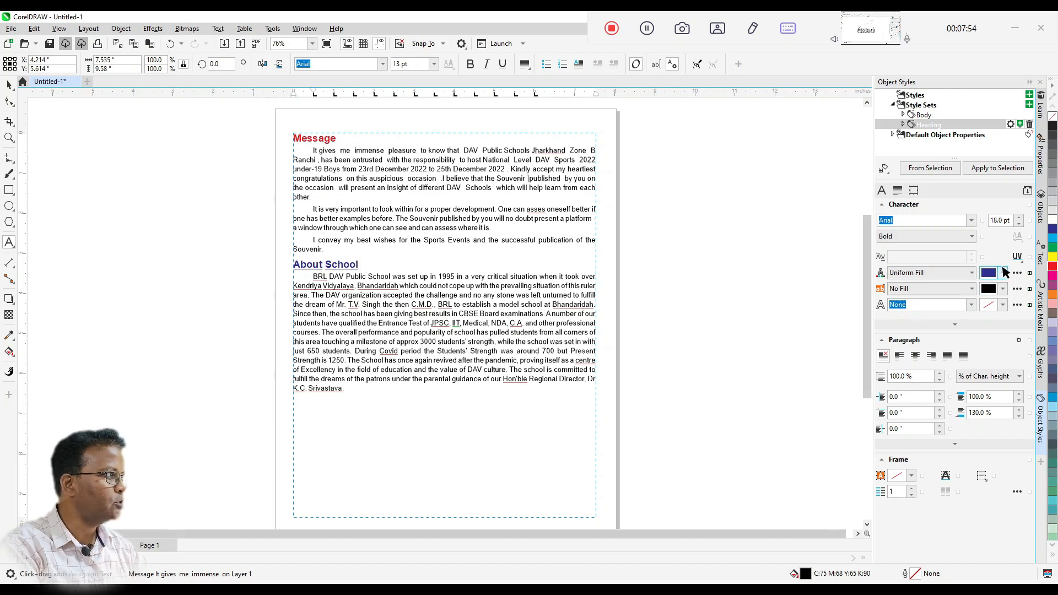
left_click(1017, 257)
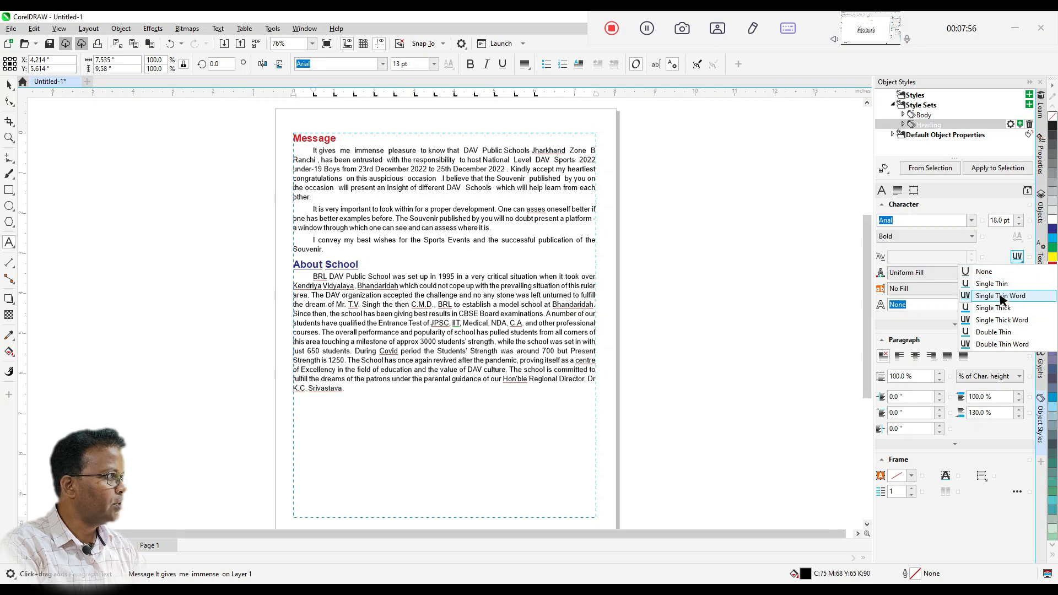
left_click(990, 308)
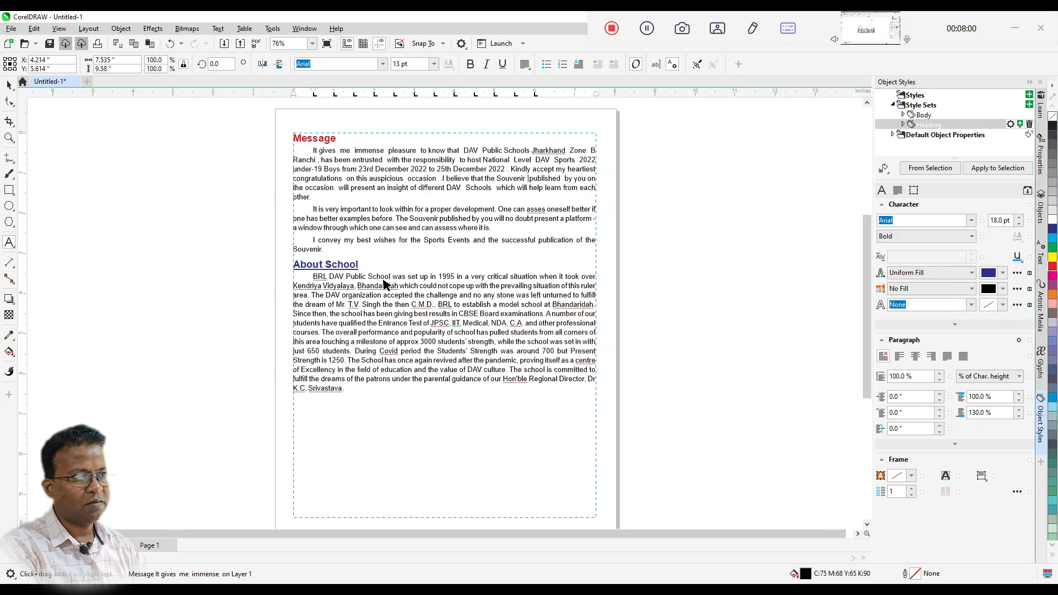
Apply the "Heading" style set to the whole "Message" line
left_click(311, 139)
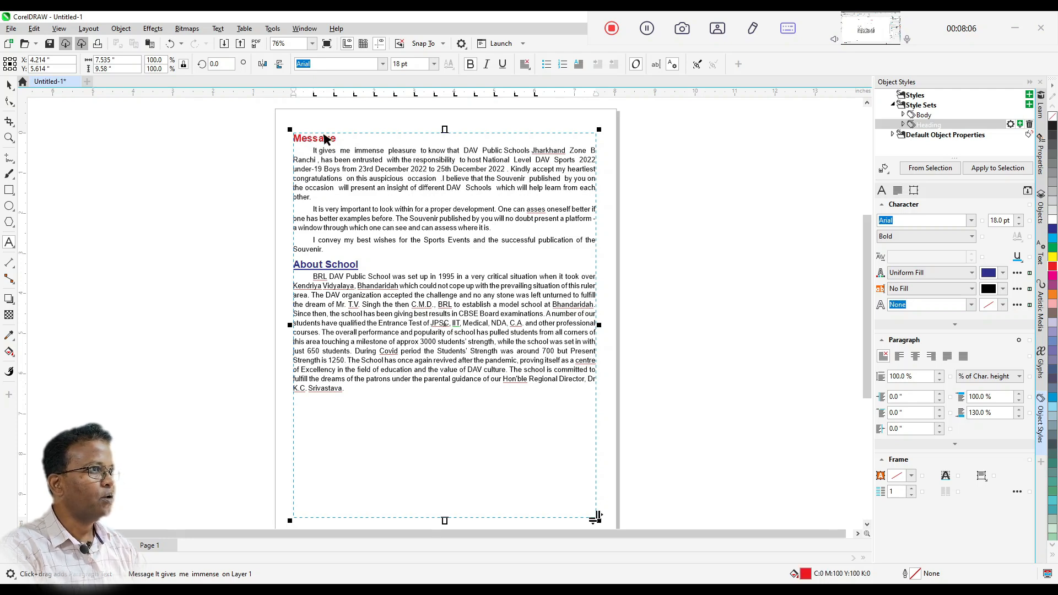
left_click_drag(335, 137, 276, 135)
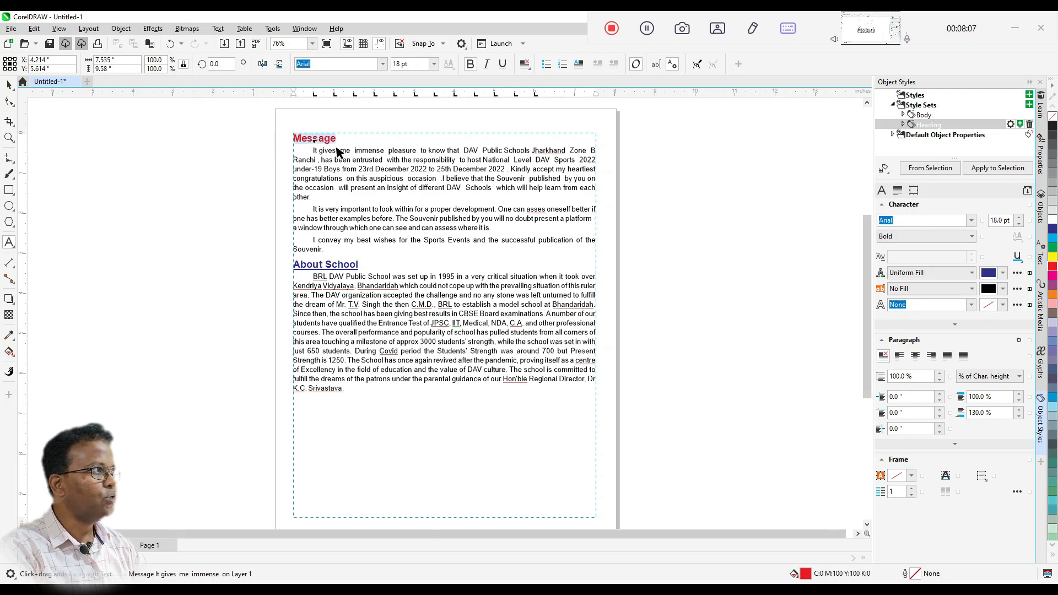
left_click(997, 169)
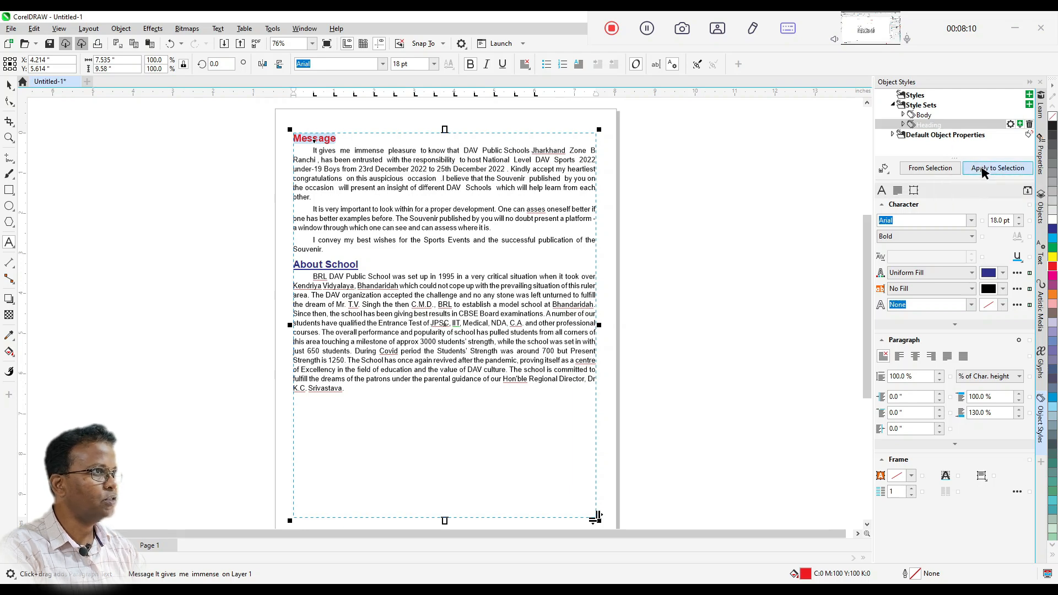
Deselect the "Message" line and change the "Heading" style set's text fill to red from the CMYK Palette
left_click(401, 177)
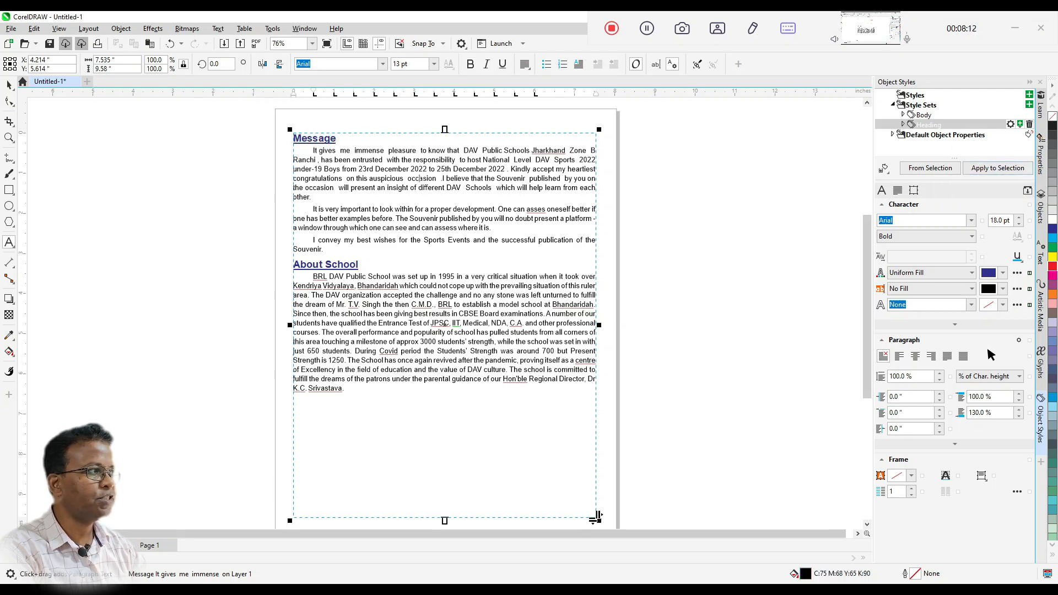
left_click(1002, 273)
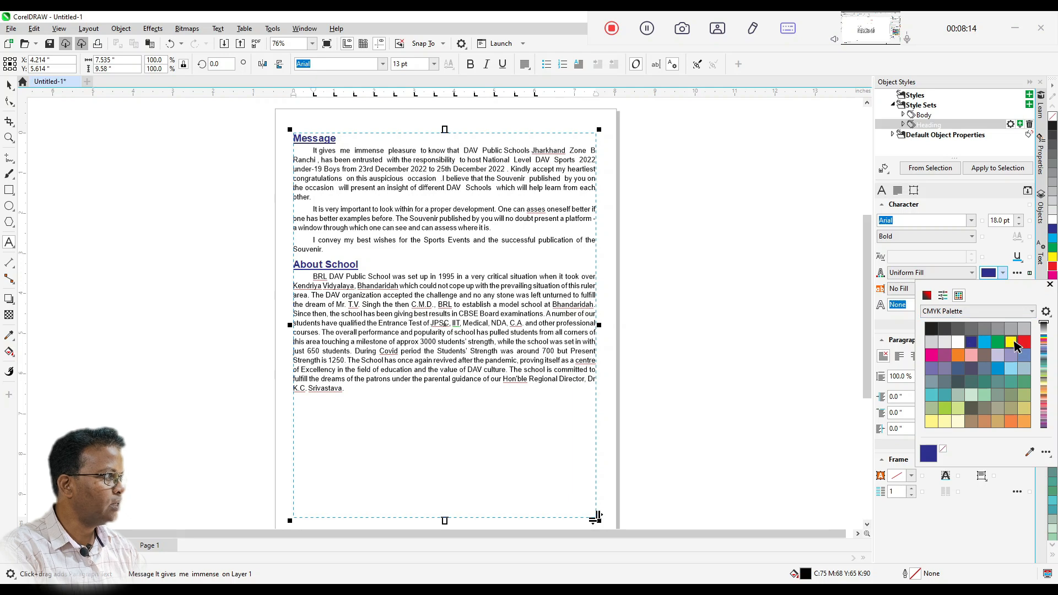
left_click(1024, 342)
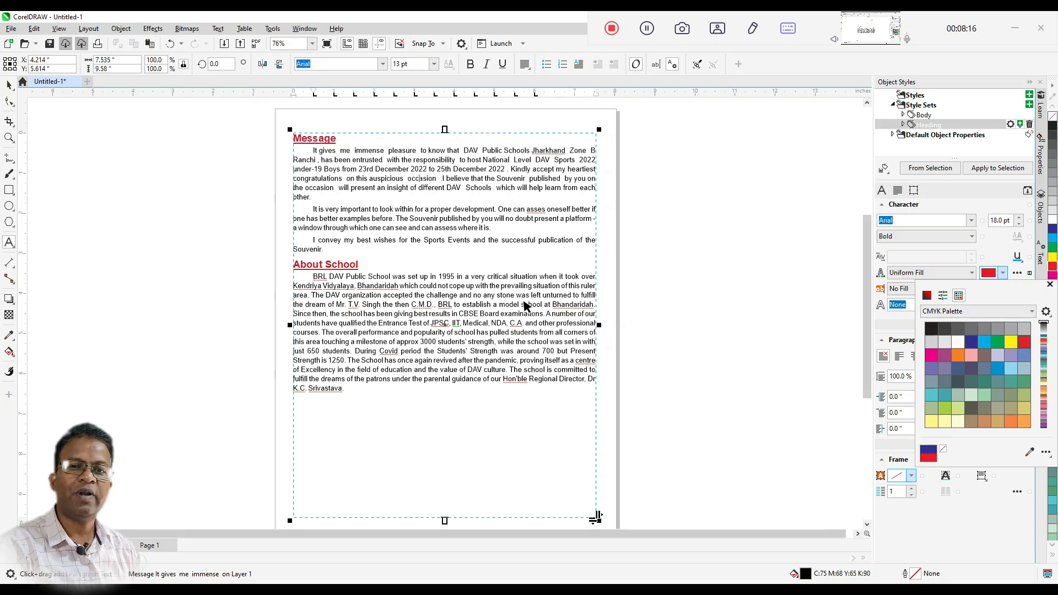